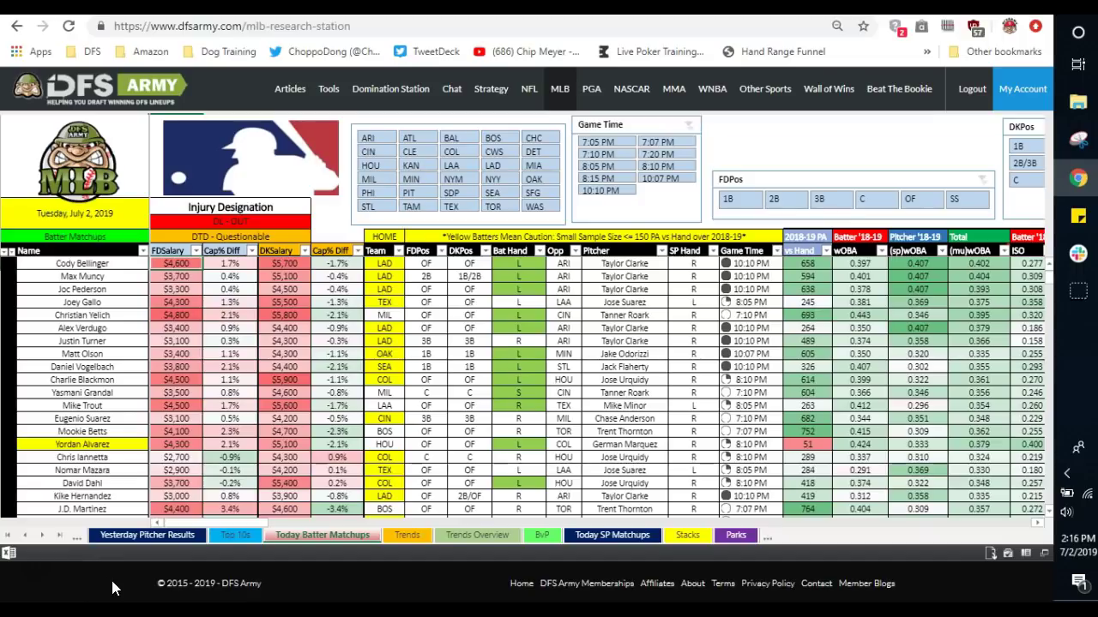
Sort the pitchers on the Today SP Matchups sheet by K-Score in descending order
click(617, 534)
click(614, 539)
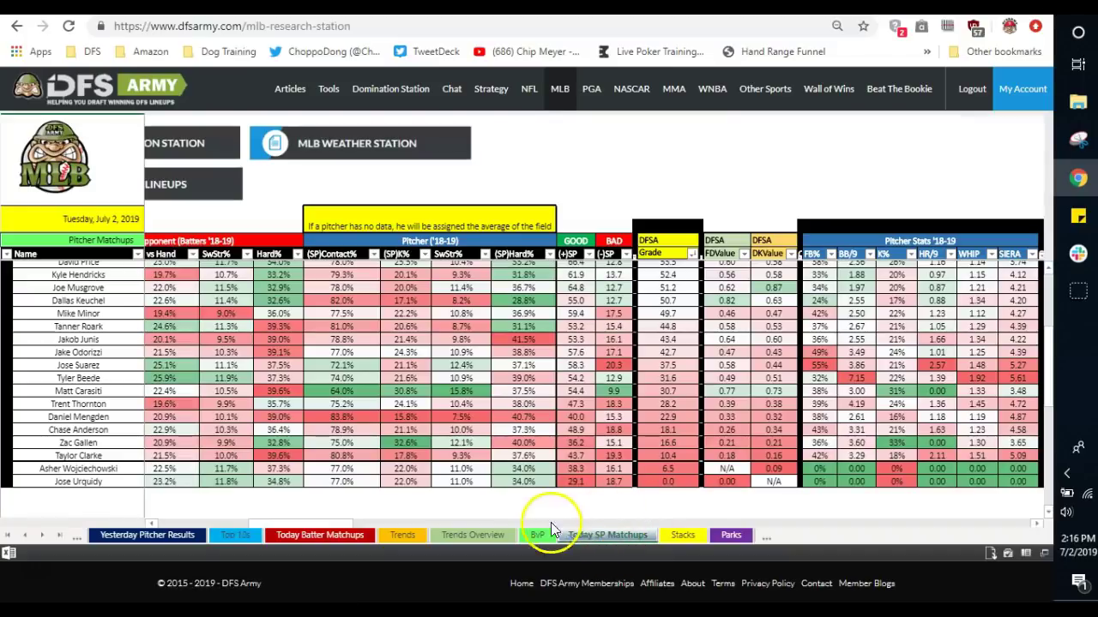
drag(296, 523, 331, 520)
scroll(377, 455, up, 3)
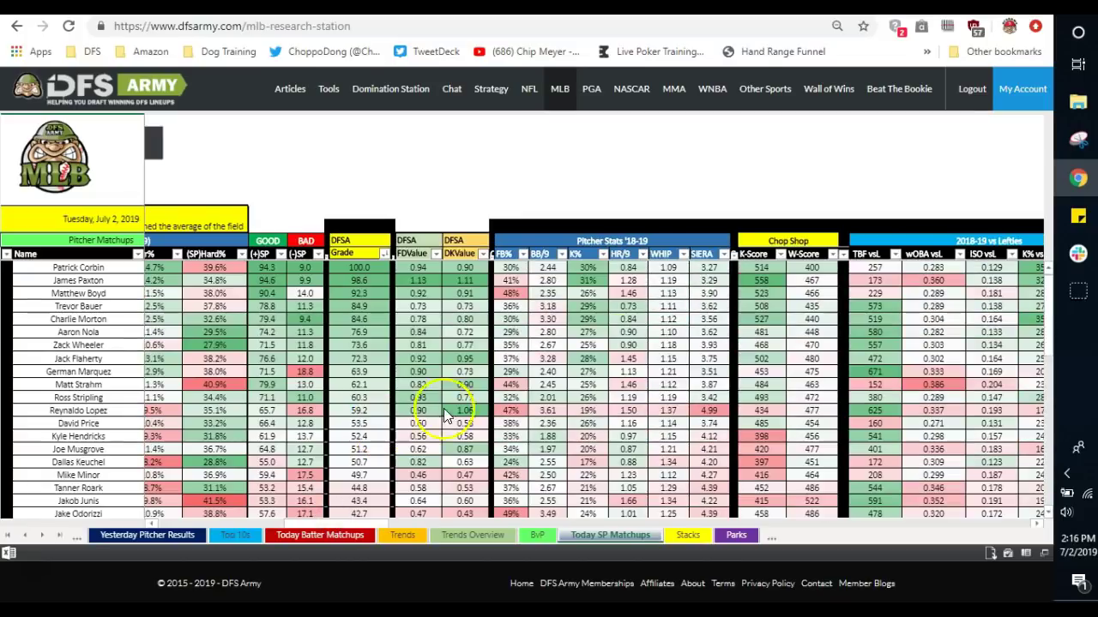
click(781, 256)
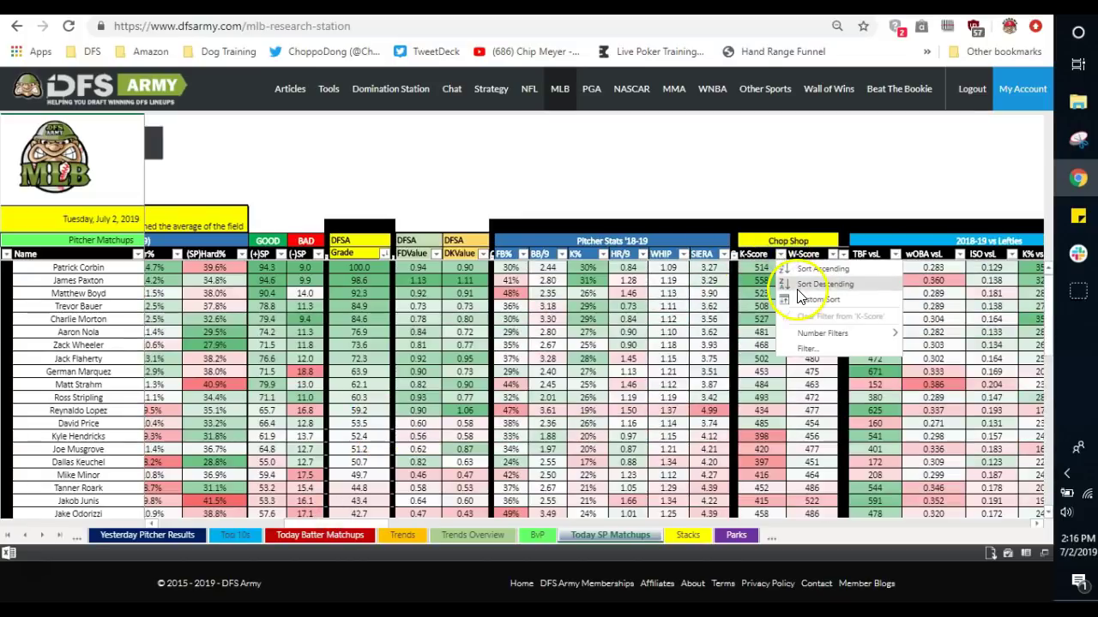
click(802, 286)
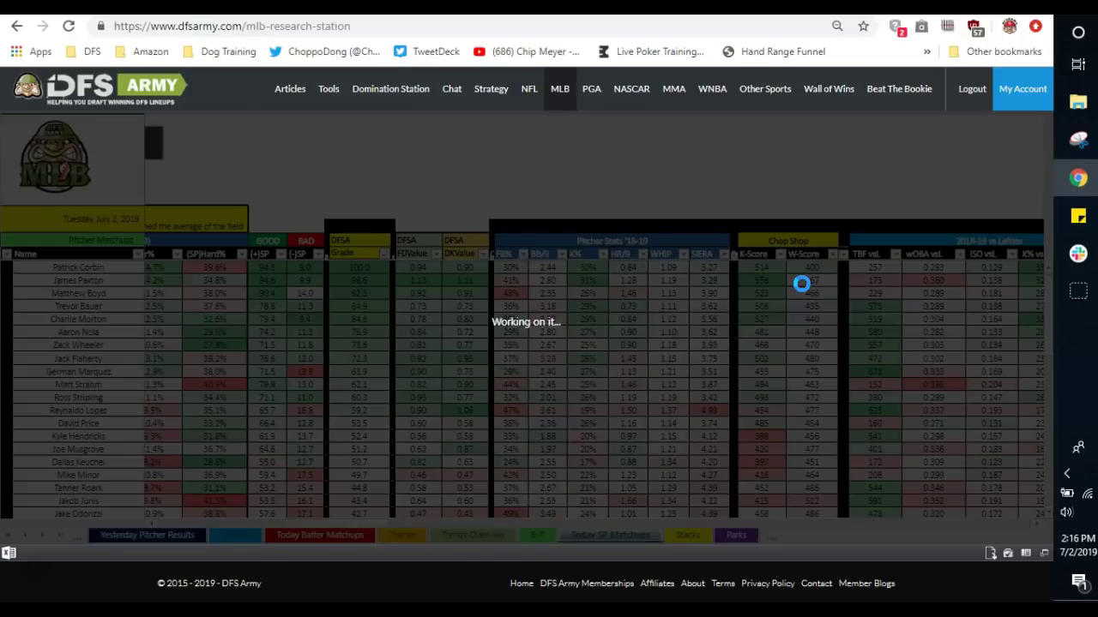
click(774, 290)
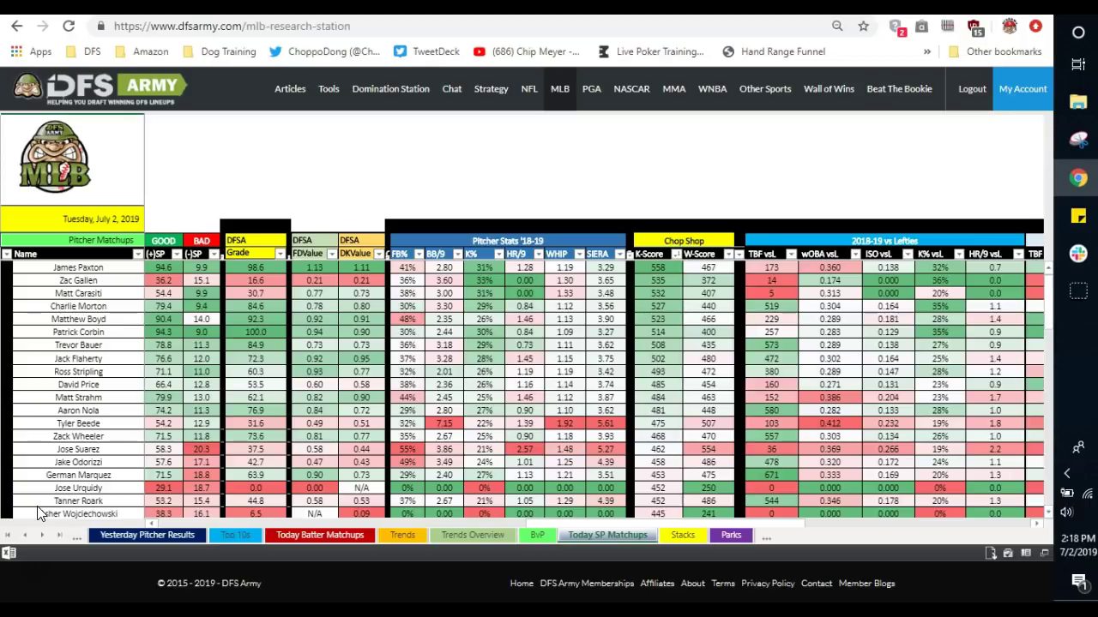
click(51, 504)
click(685, 274)
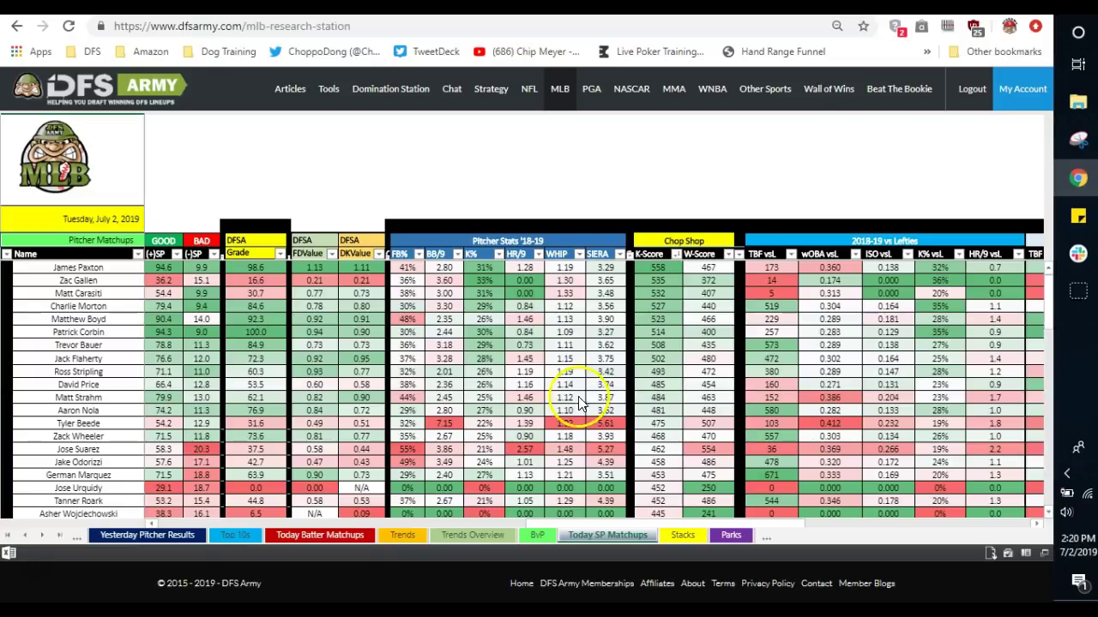
Switch to the MLB Chin Music1 spreadsheet and review both pitcher tables on the Chalk/Cheap sheet
click(519, 53)
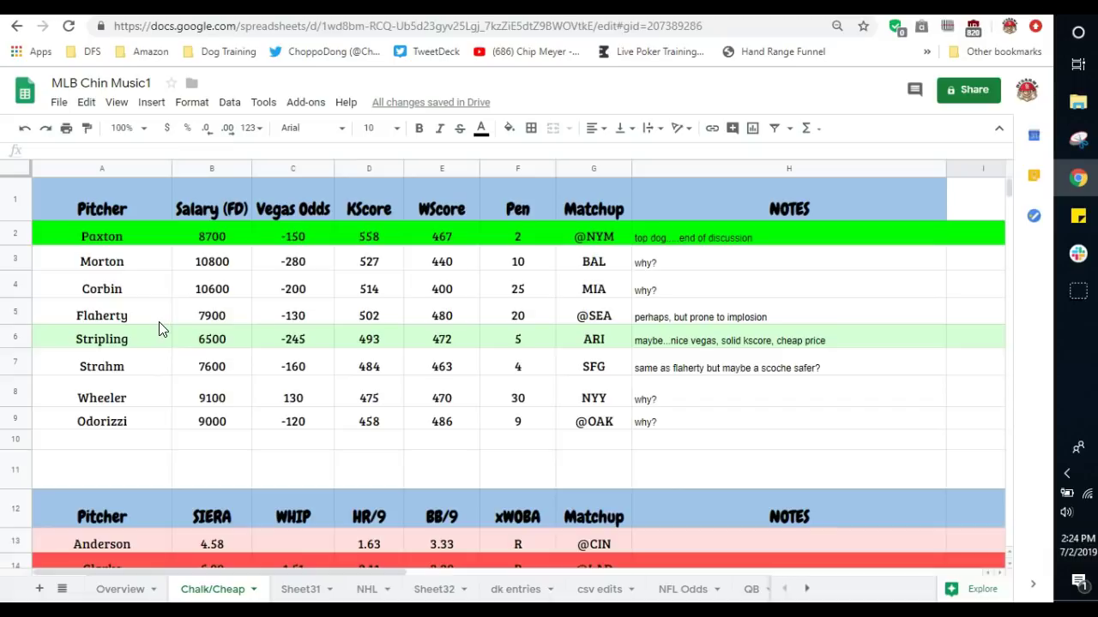
scroll(177, 319, down, 2)
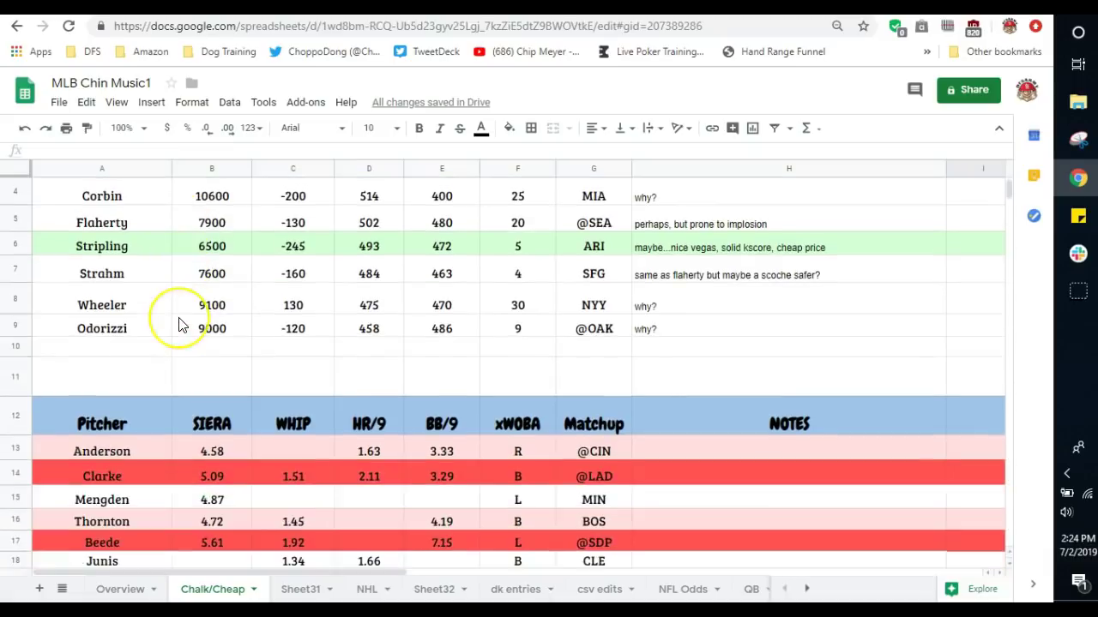
scroll(249, 283, up, 3)
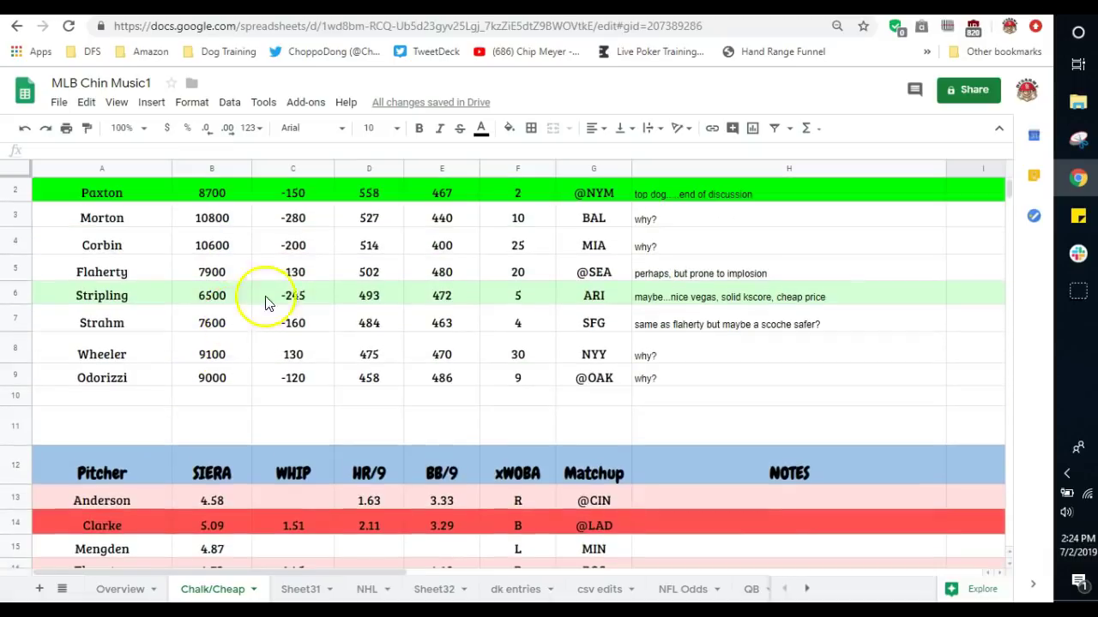
scroll(264, 368, up, 1)
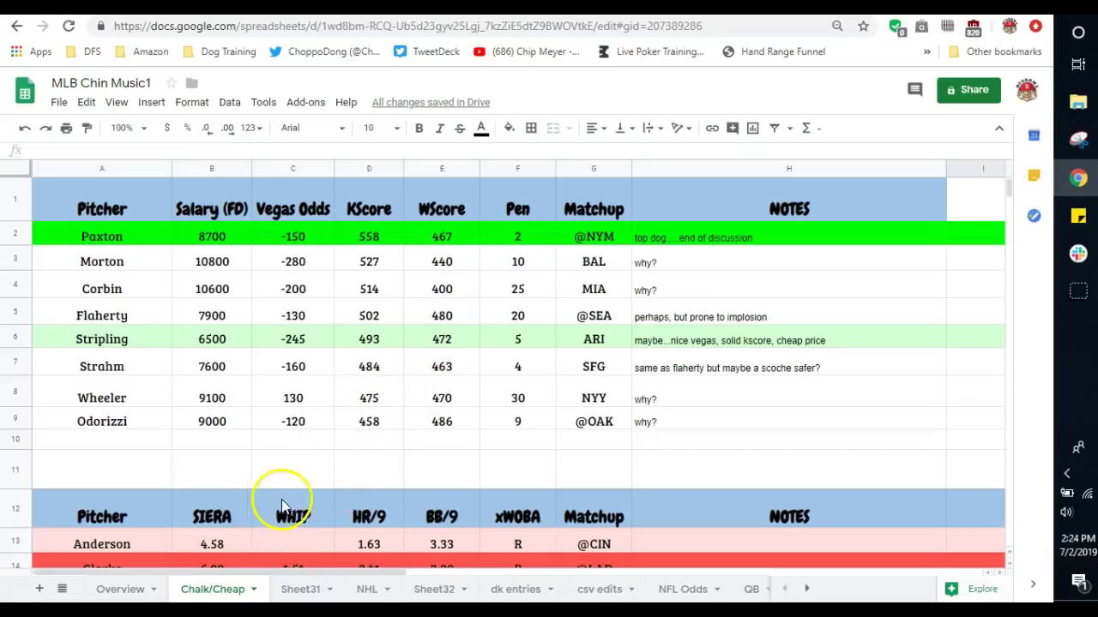
scroll(149, 516, down, 3)
scroll(169, 489, down, 1)
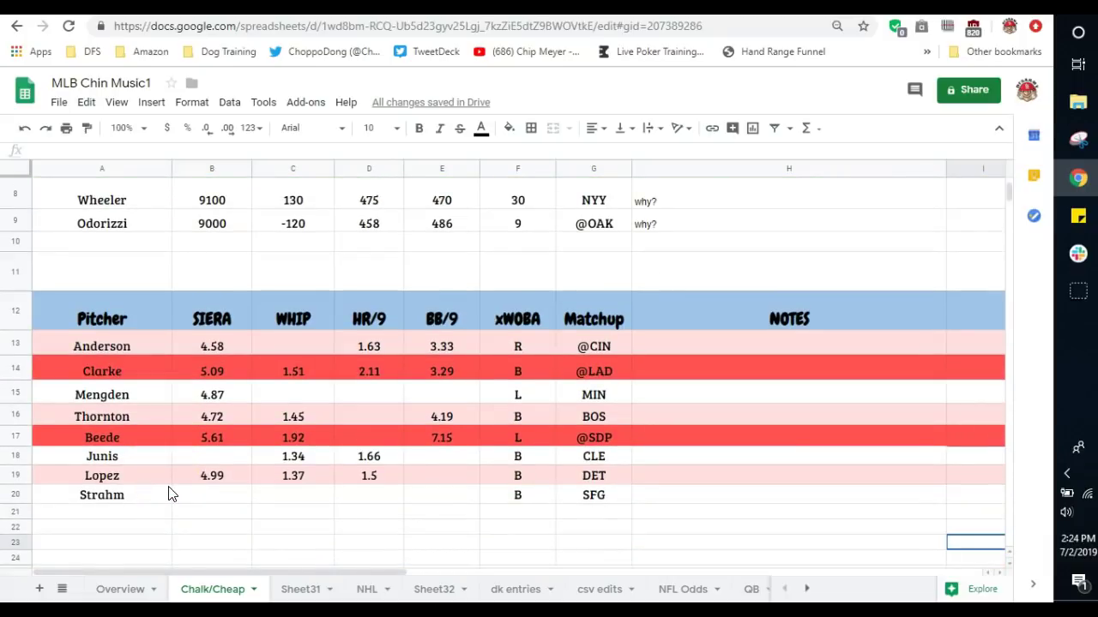
scroll(170, 484, up, 5)
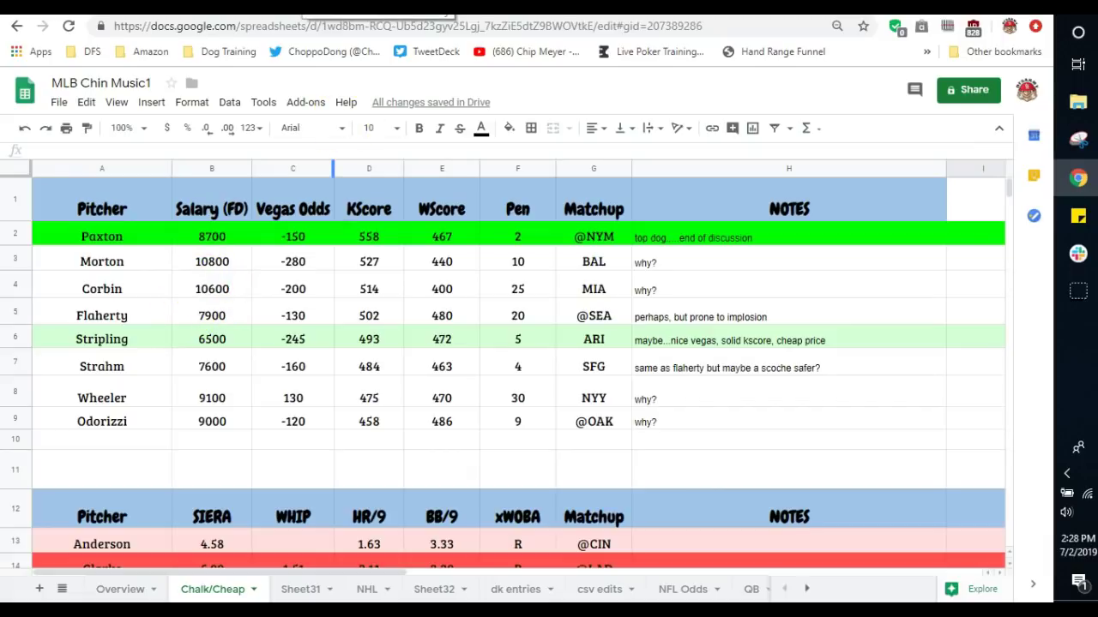
Return to the DFS Army research station and sort the SP matchups by DFSA Grade in descending order
key(ctrl+Tab)
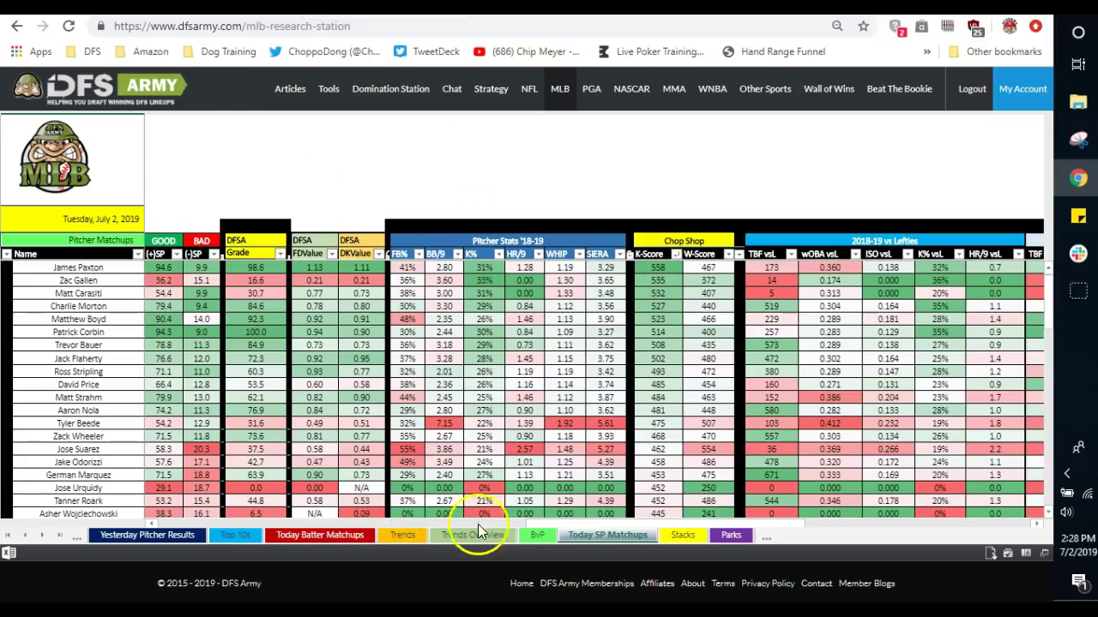
drag(547, 525, 434, 527)
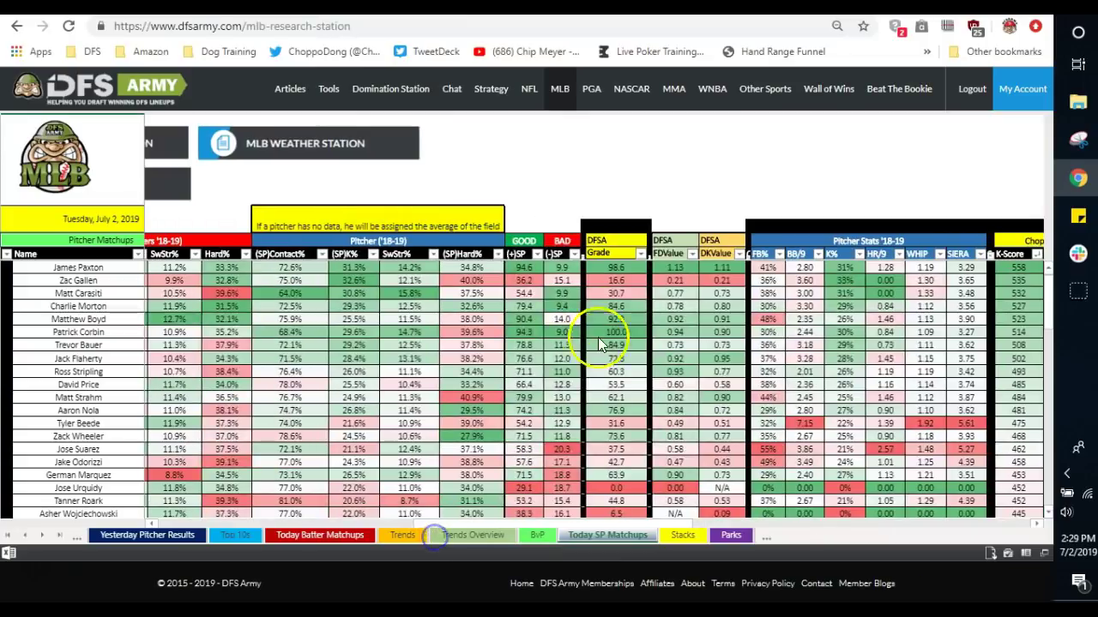
click(639, 254)
click(656, 283)
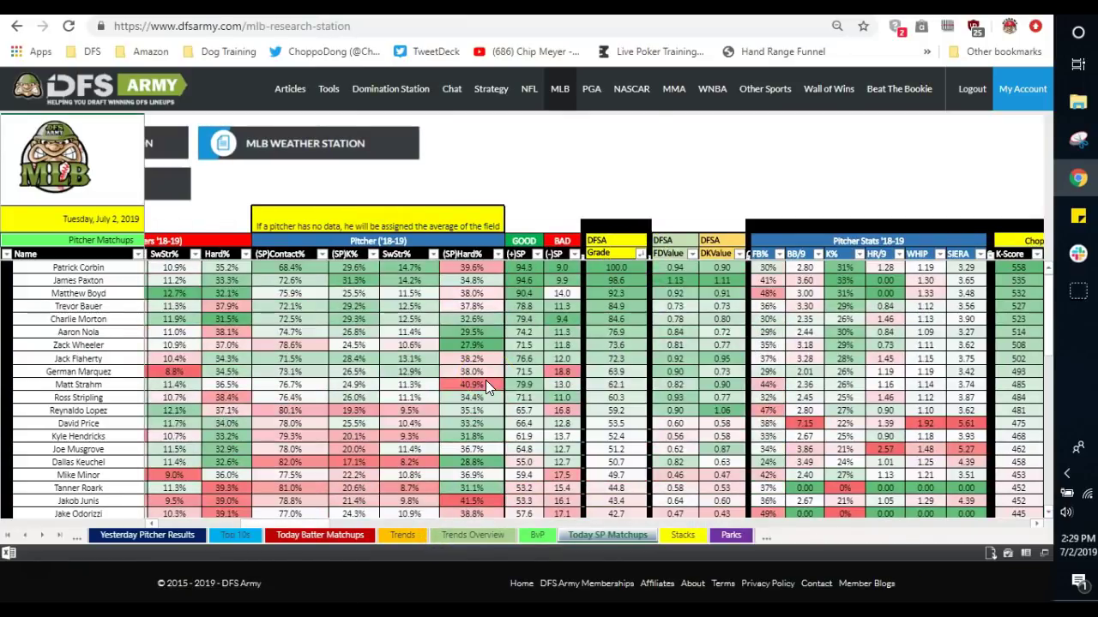
scroll(591, 344, down, 4)
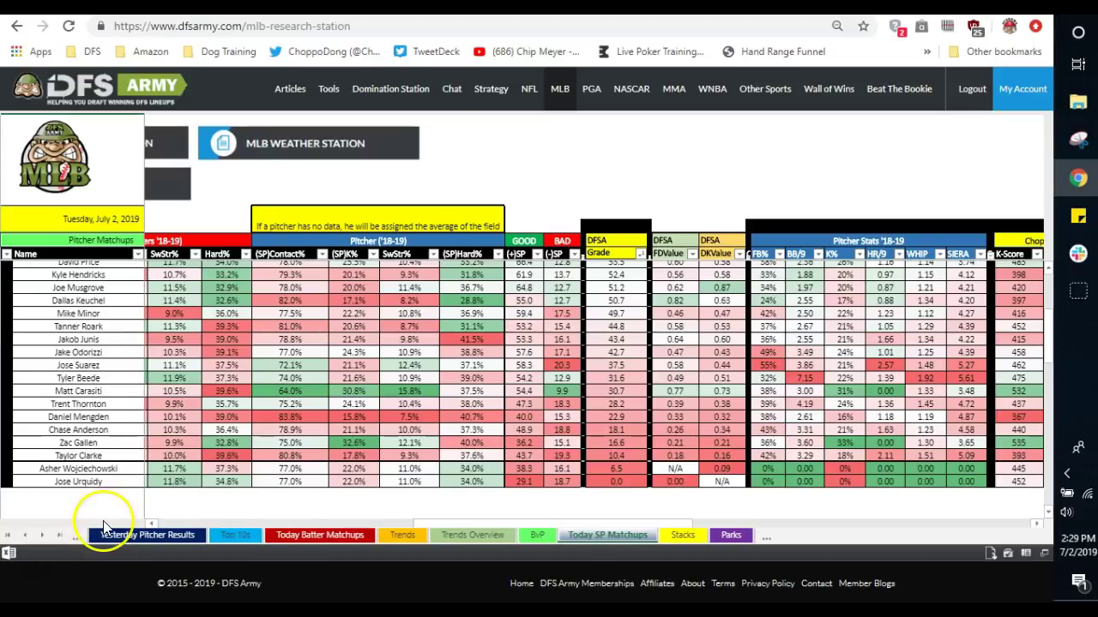
Examine the HR/9, WHIP and SIERA stats of the lowest-graded pitchers, along with their teams and opponents
drag(433, 525, 460, 523)
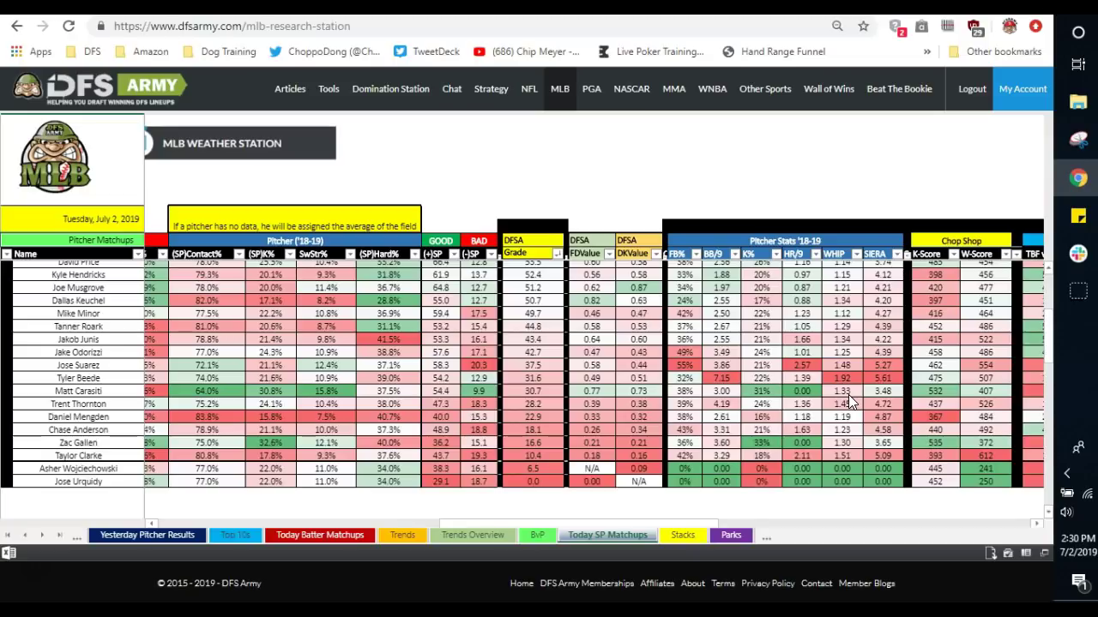
click(887, 380)
click(879, 262)
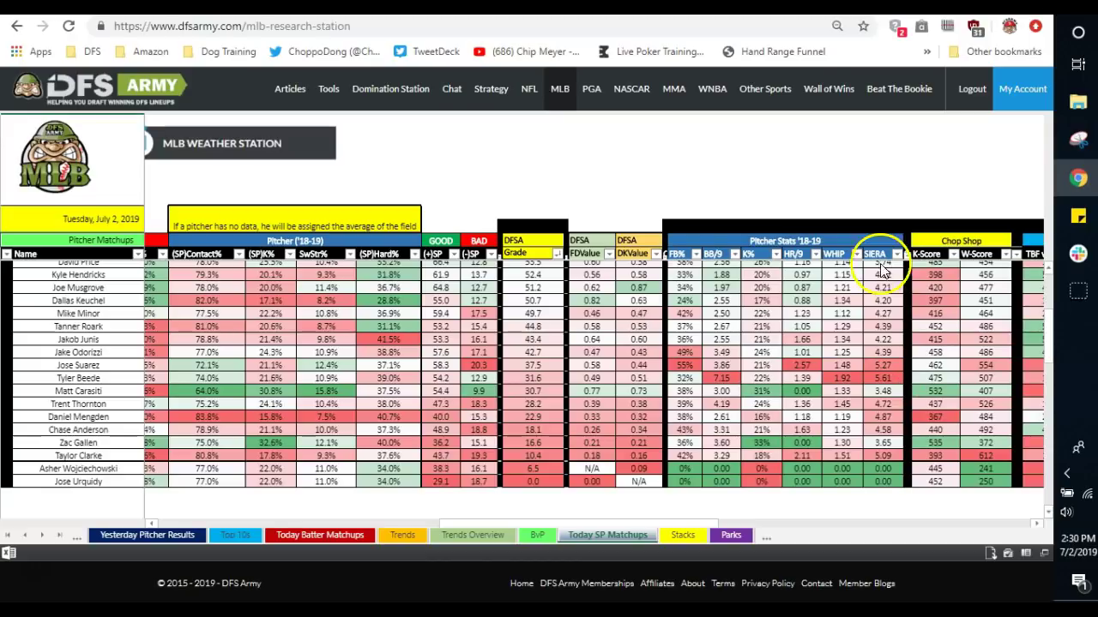
click(876, 388)
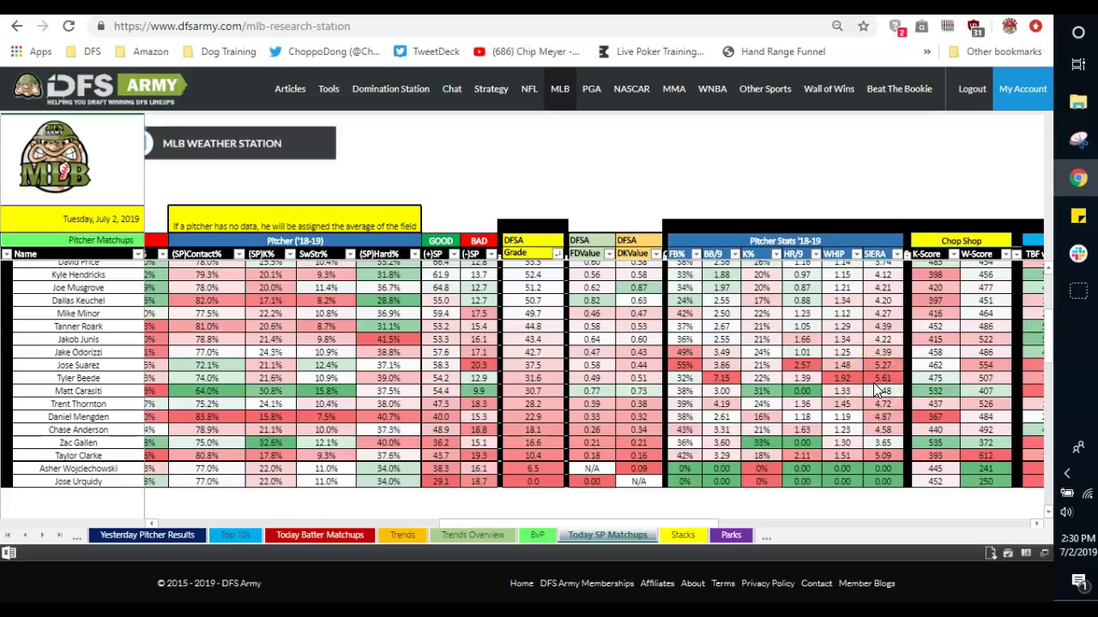
click(796, 381)
click(869, 371)
click(875, 439)
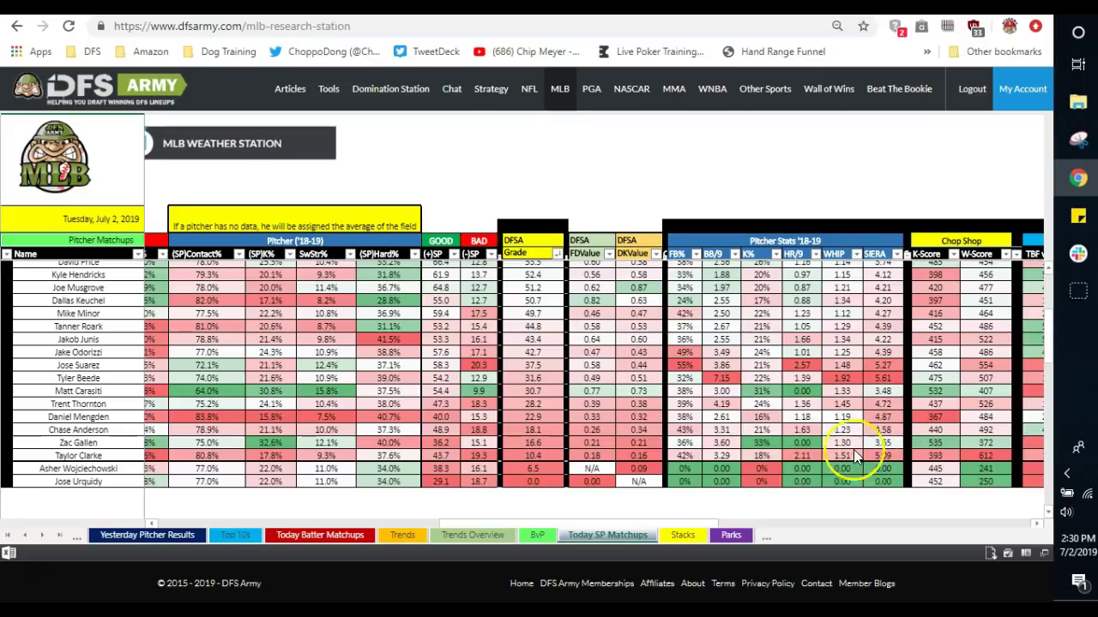
scroll(839, 433, up, 4)
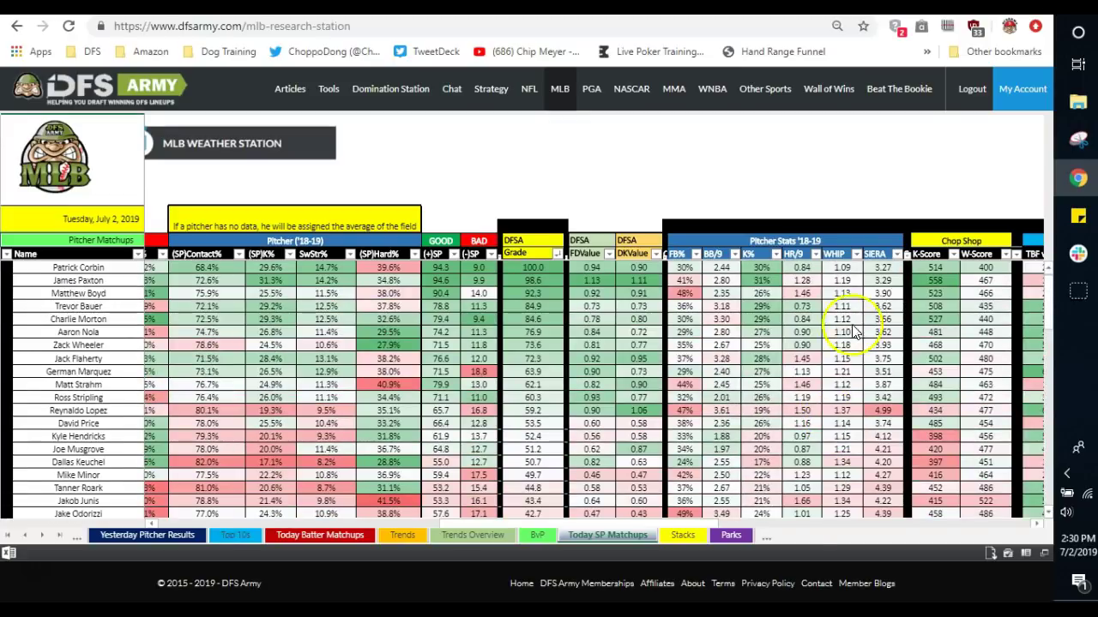
scroll(847, 330, down, 4)
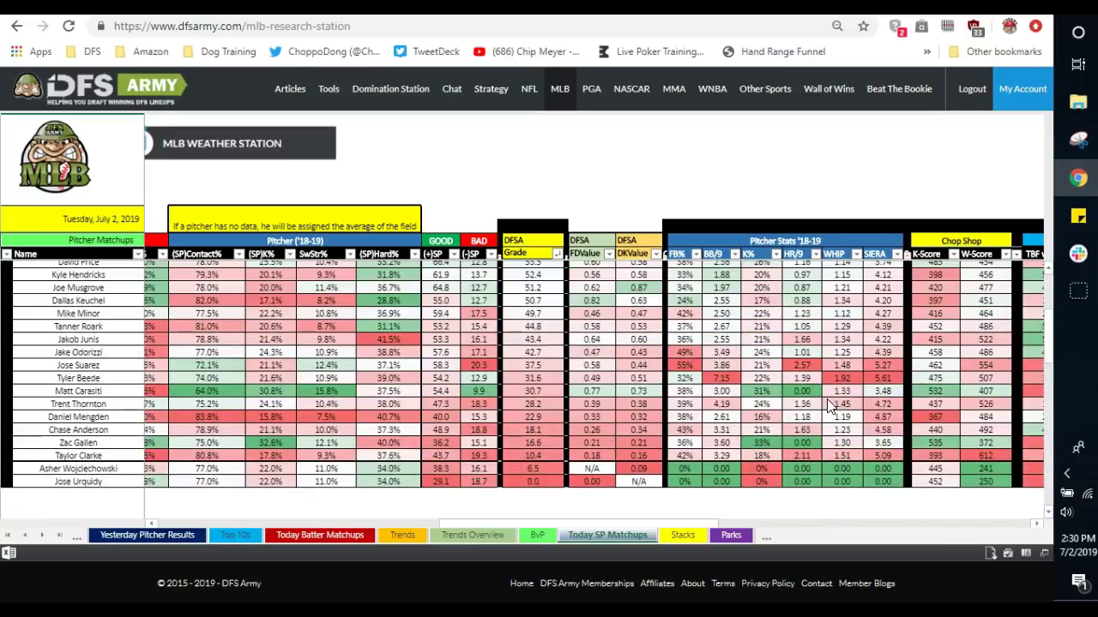
drag(525, 525, 223, 527)
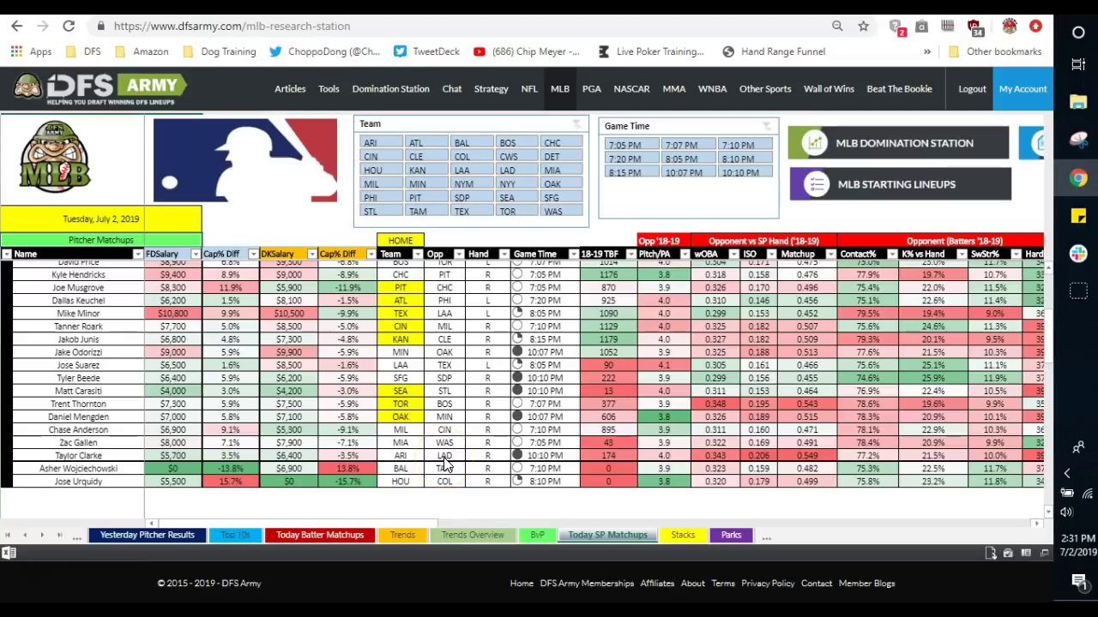
Compare the lower pitcher table in the MLB Chin Music1 spreadsheet with the opponents on the research station's SP matchups sheet
click(417, 534)
click(568, 11)
scroll(373, 256, down, 2)
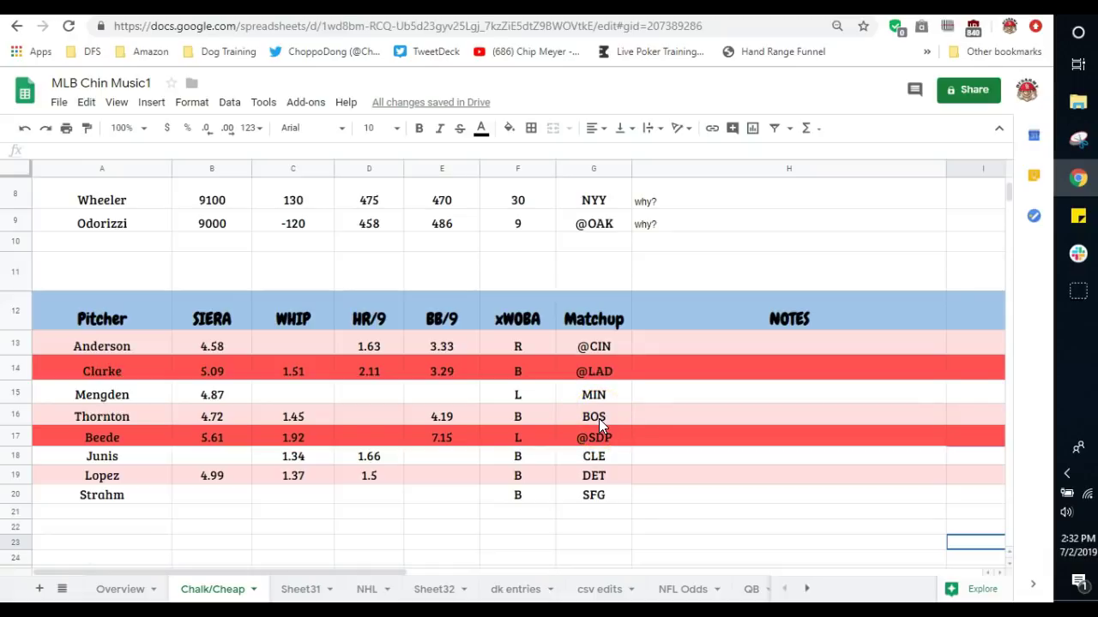
click(276, 39)
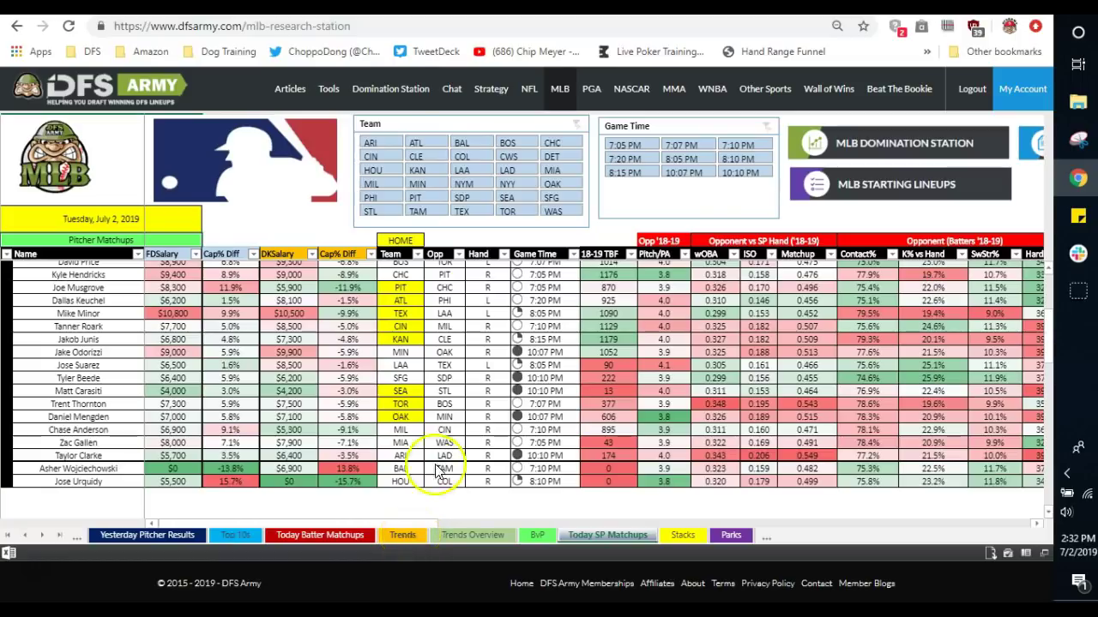
key(ctrl+shift+Tab)
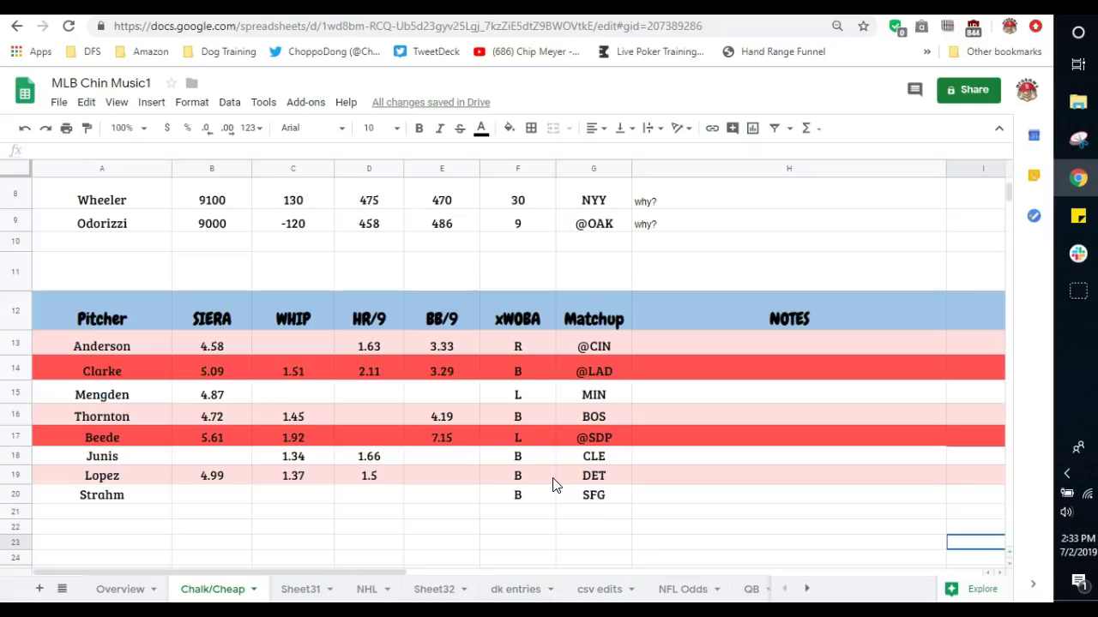
click(554, 485)
Return to the DFS Army research station and sort the batters on the Trends sheet by wOBA 14 in descending order
click(355, 4)
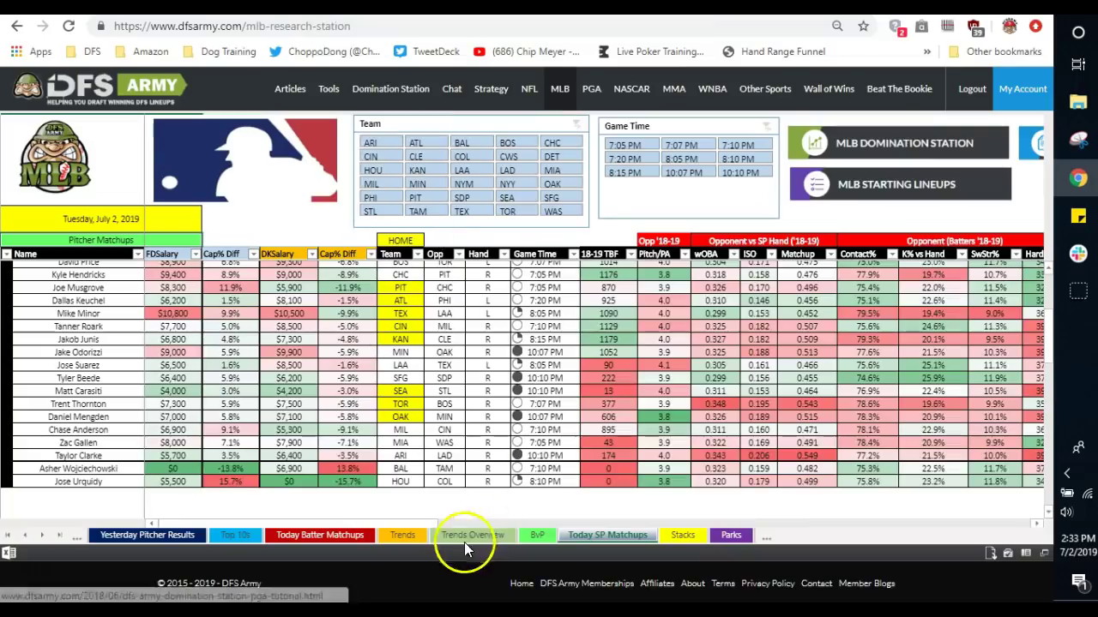
click(407, 537)
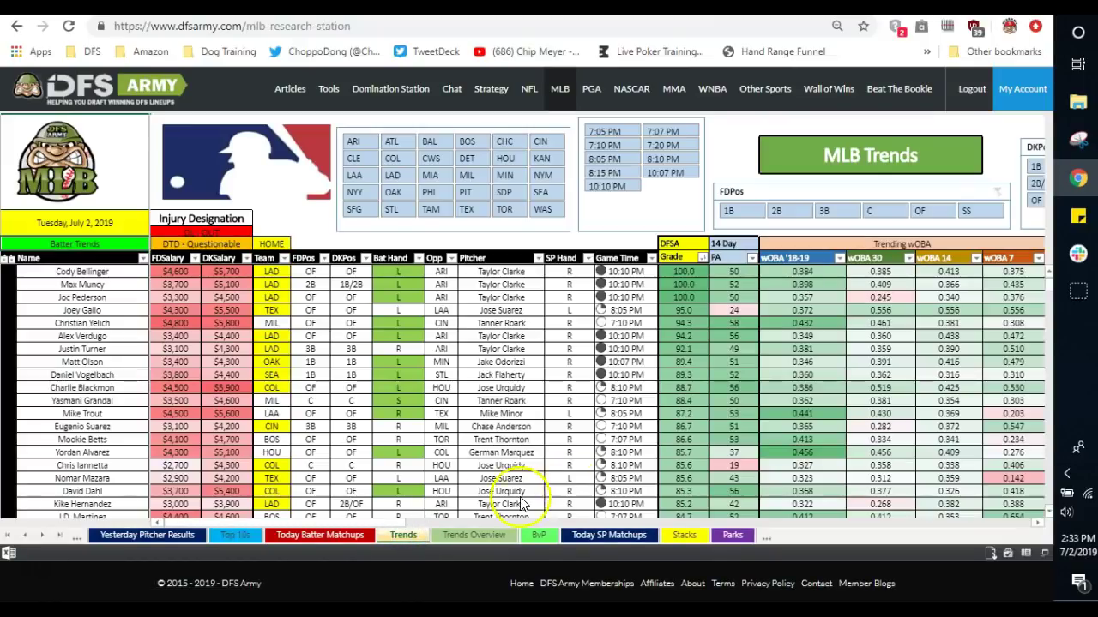
click(976, 259)
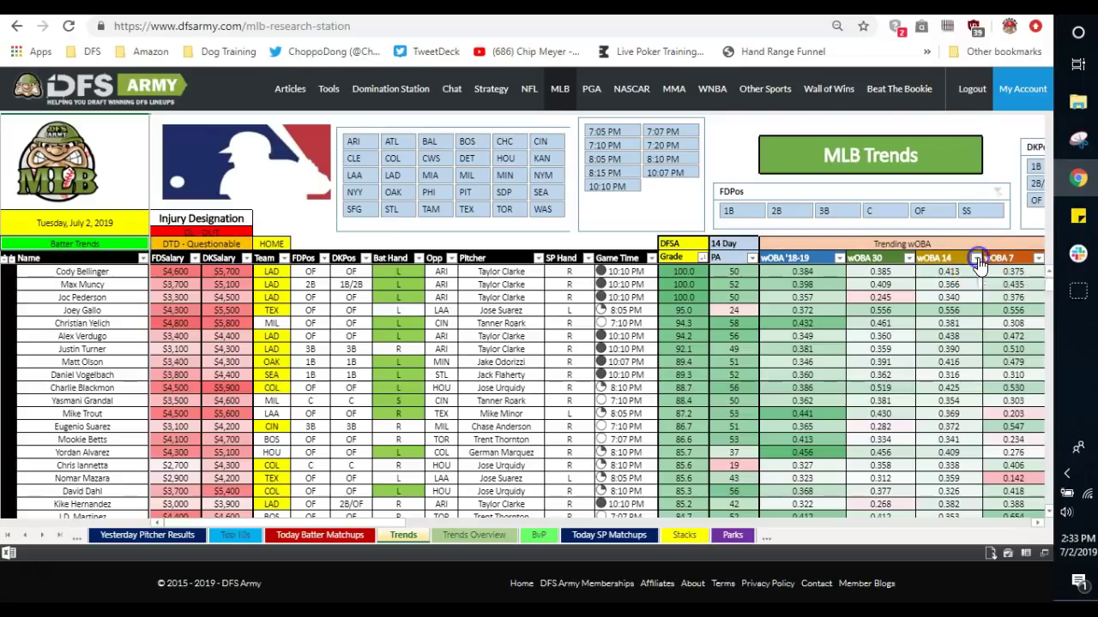
click(917, 289)
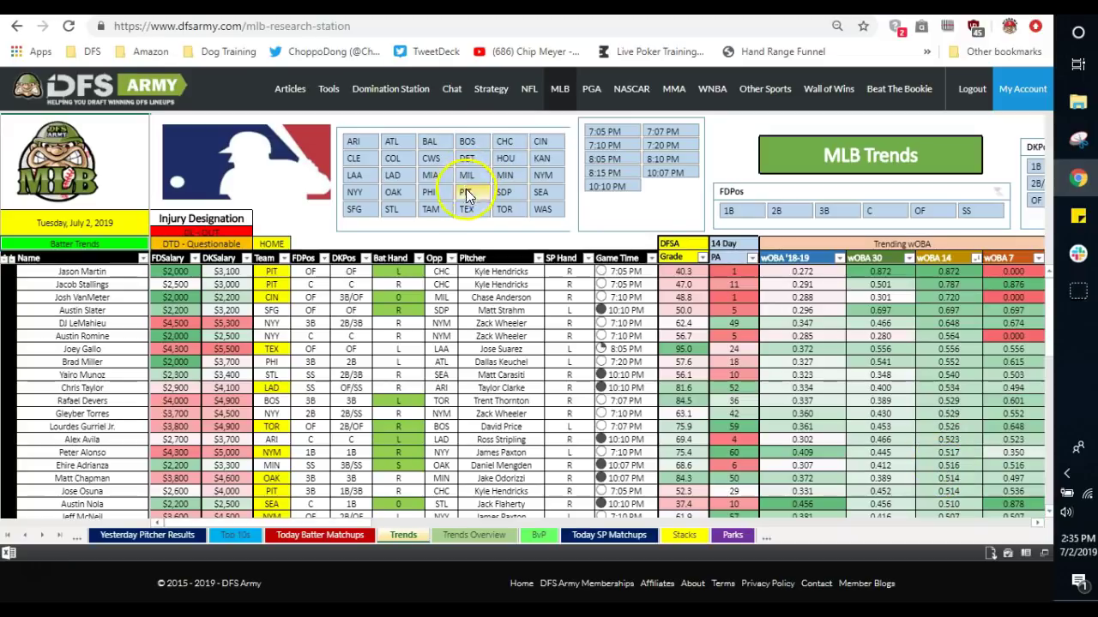
Filter the batter trends by team, one at a time, for LAD, CIN, BOS and SDP to review their wOBA
click(390, 176)
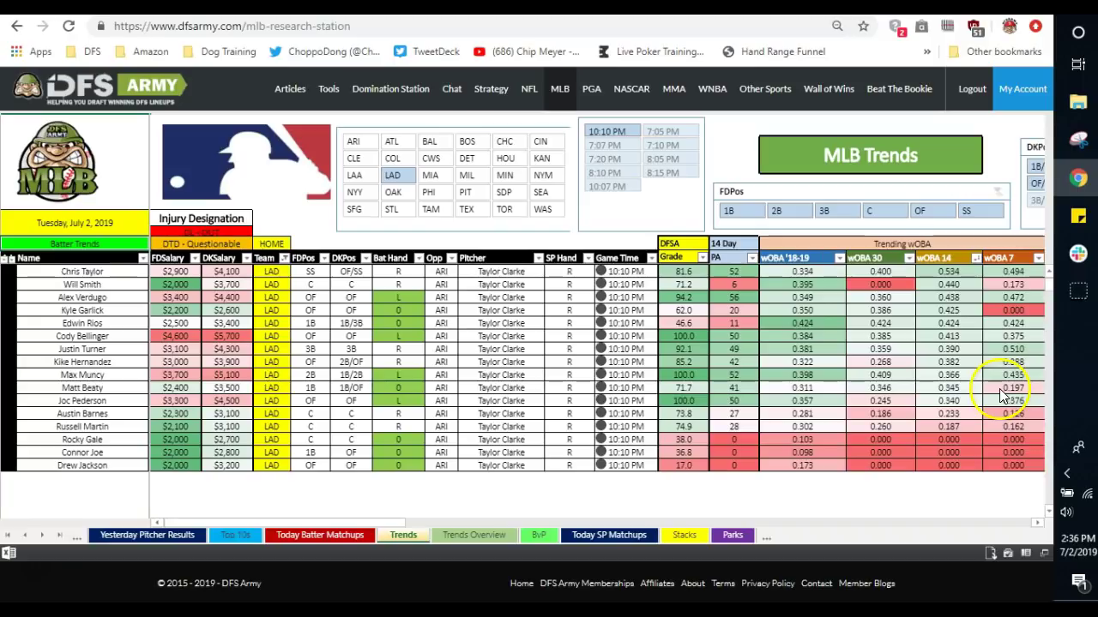
click(540, 142)
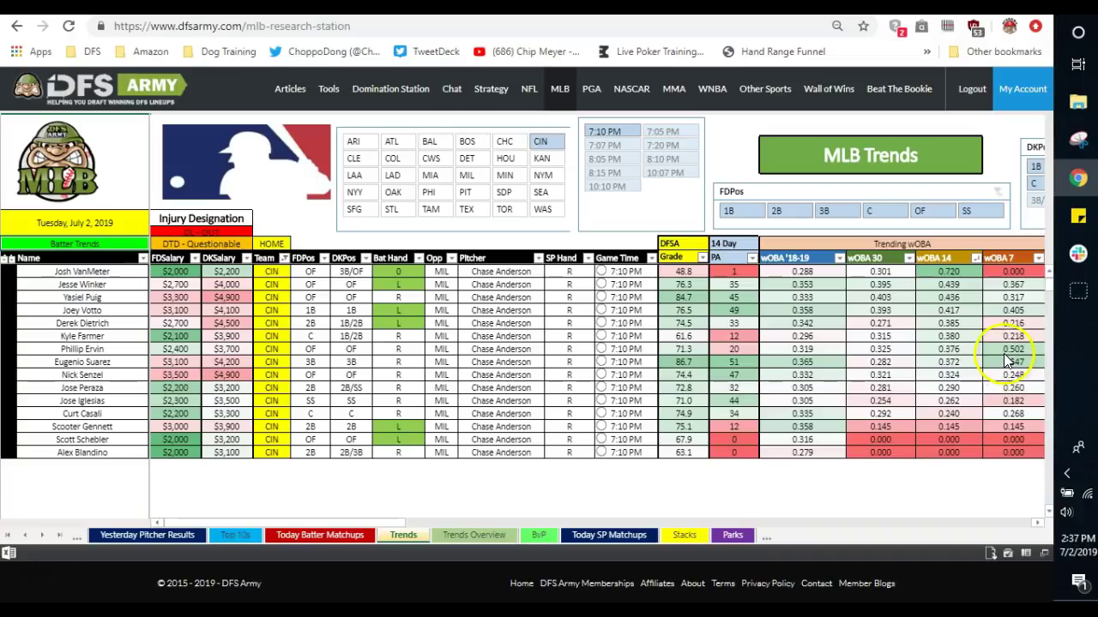
click(758, 202)
click(464, 142)
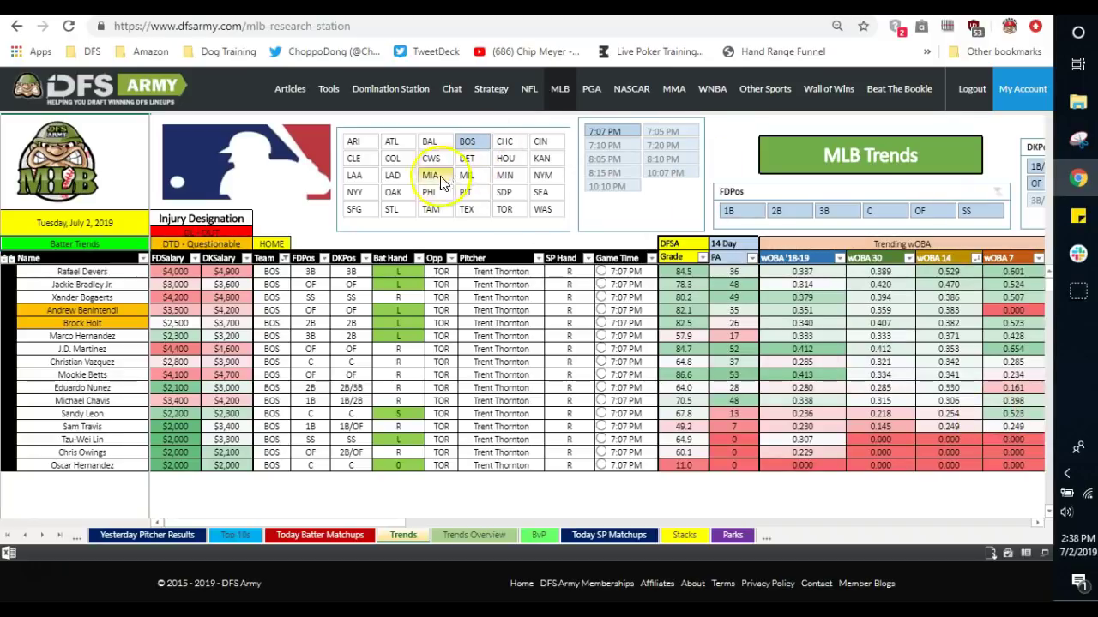
click(503, 192)
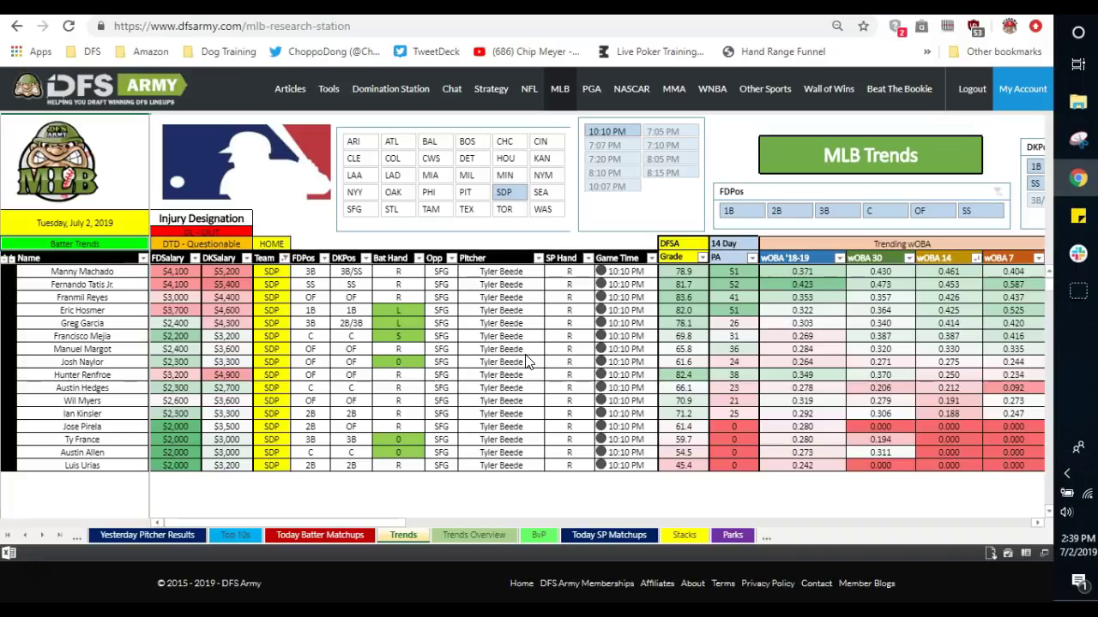
click(506, 403)
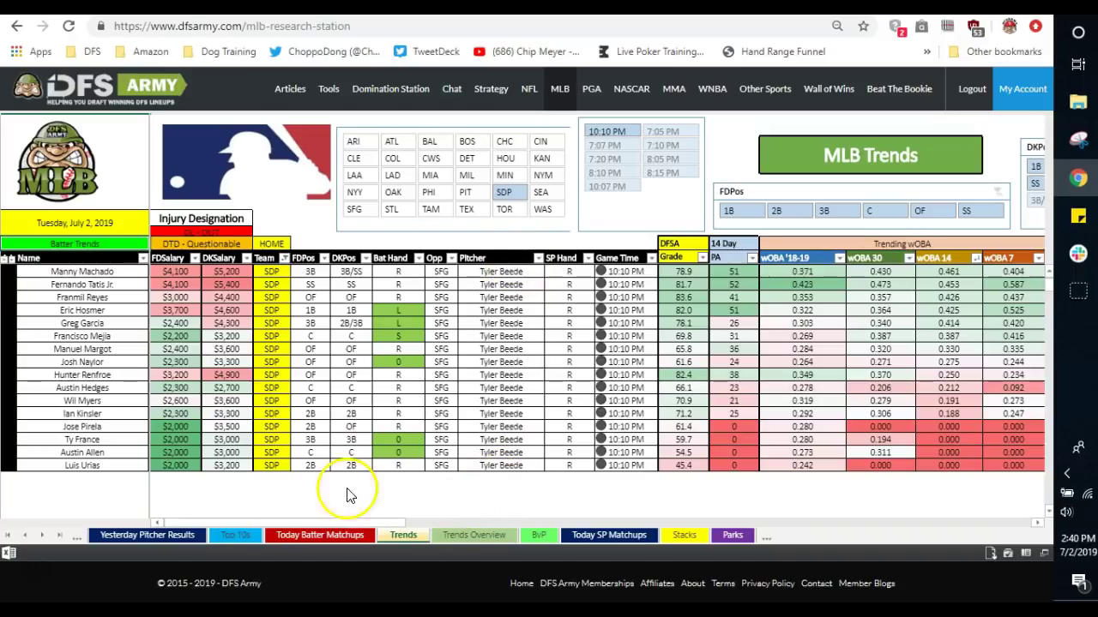
Open the Today Batter Matchups sheet and look through the batters' DFSA grades
click(321, 535)
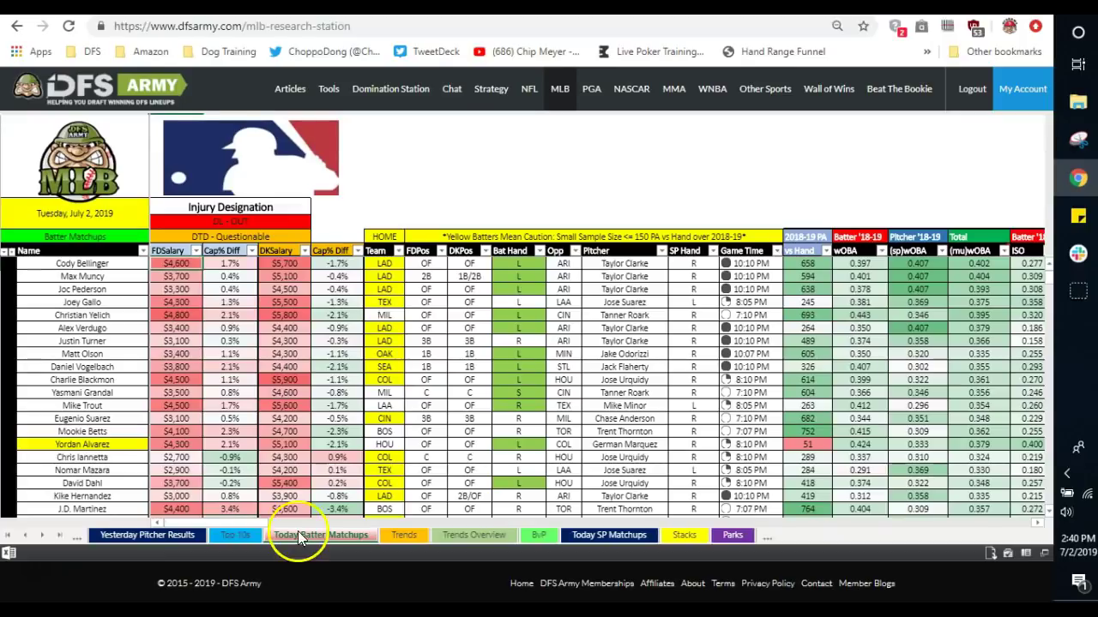
drag(263, 524, 361, 520)
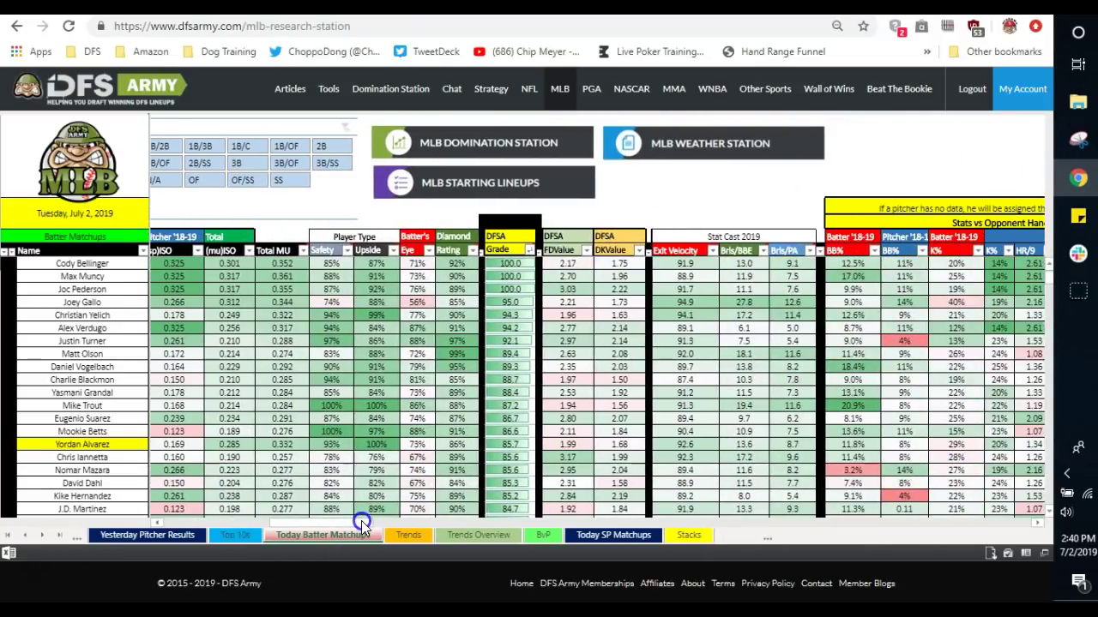
scroll(510, 351, down, 15)
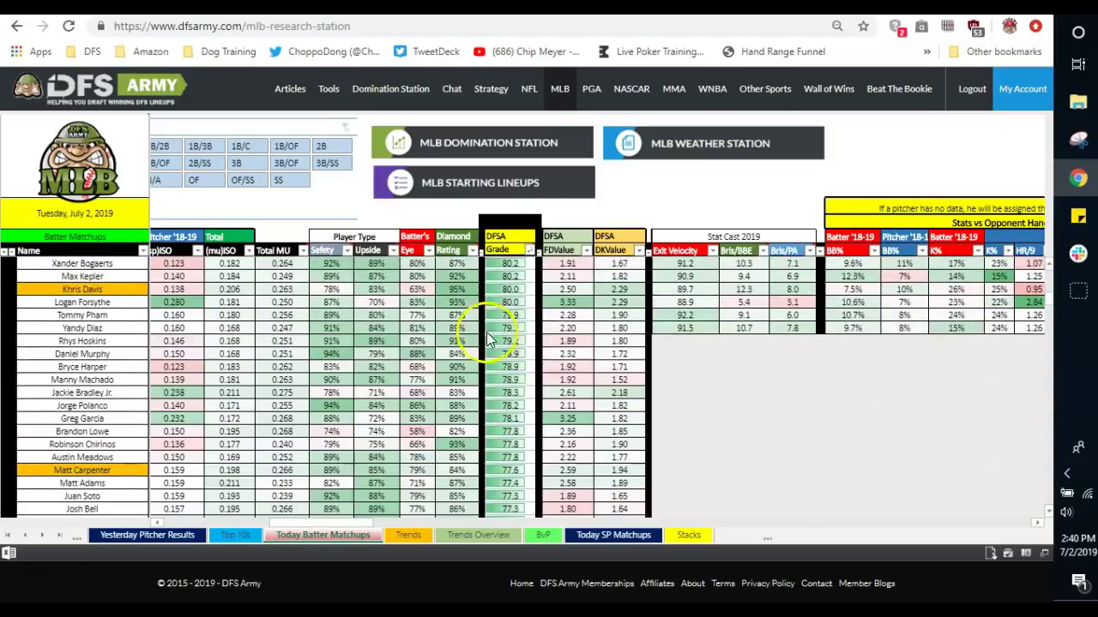
scroll(507, 386, down, 3)
scroll(507, 388, down, 2)
scroll(487, 418, up, 5)
scroll(487, 411, up, 10)
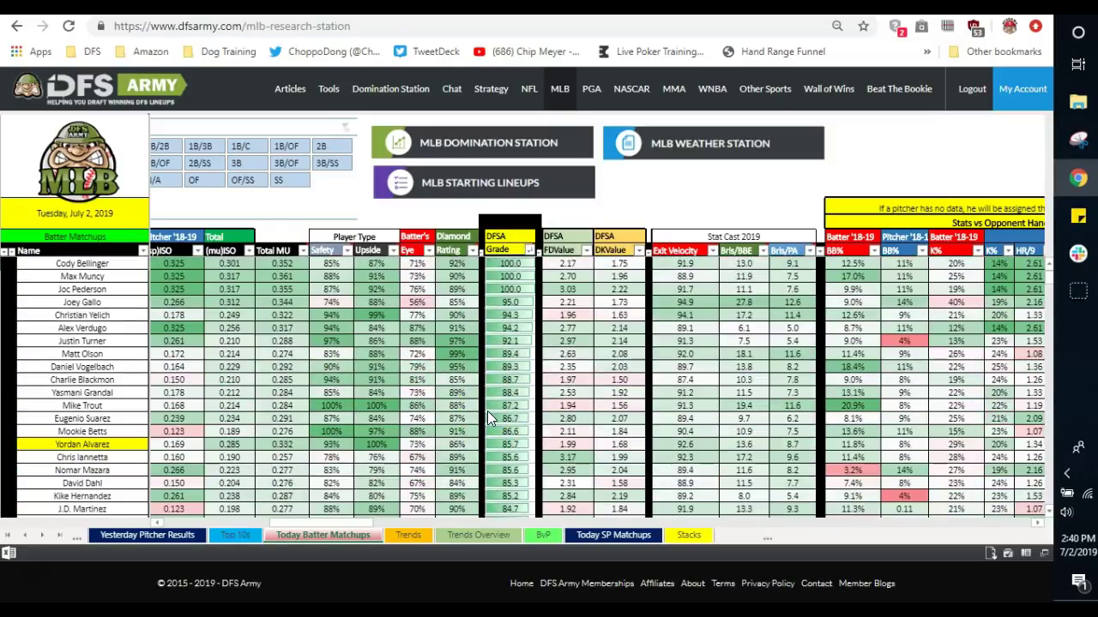
Filter the batter matchups to a DFSA Grade greater than 79.9
click(532, 250)
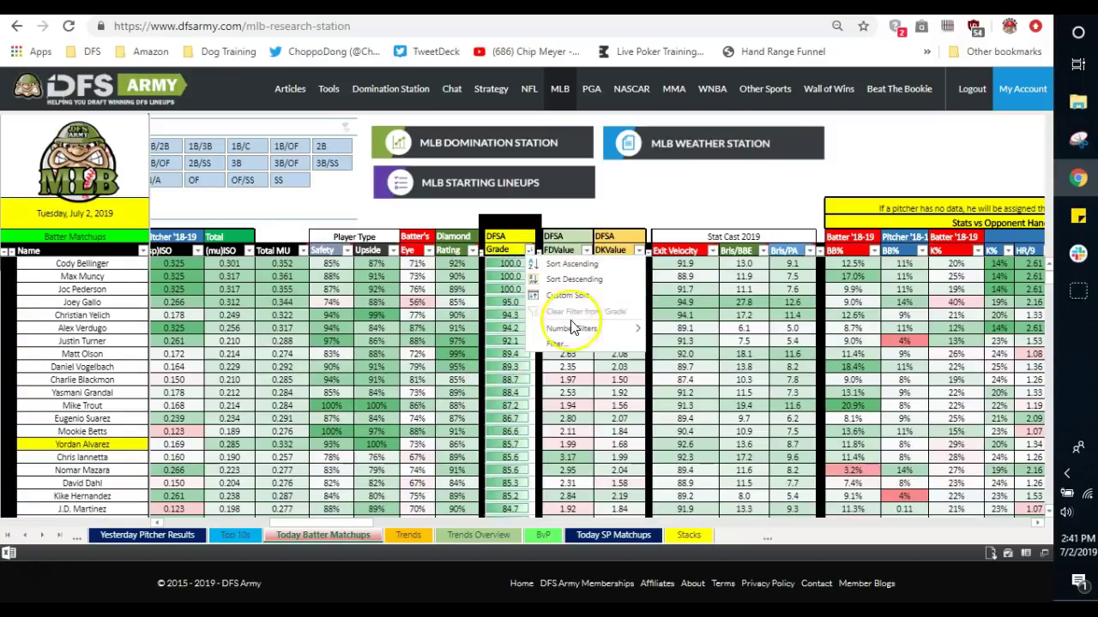
mouse_move(575, 328)
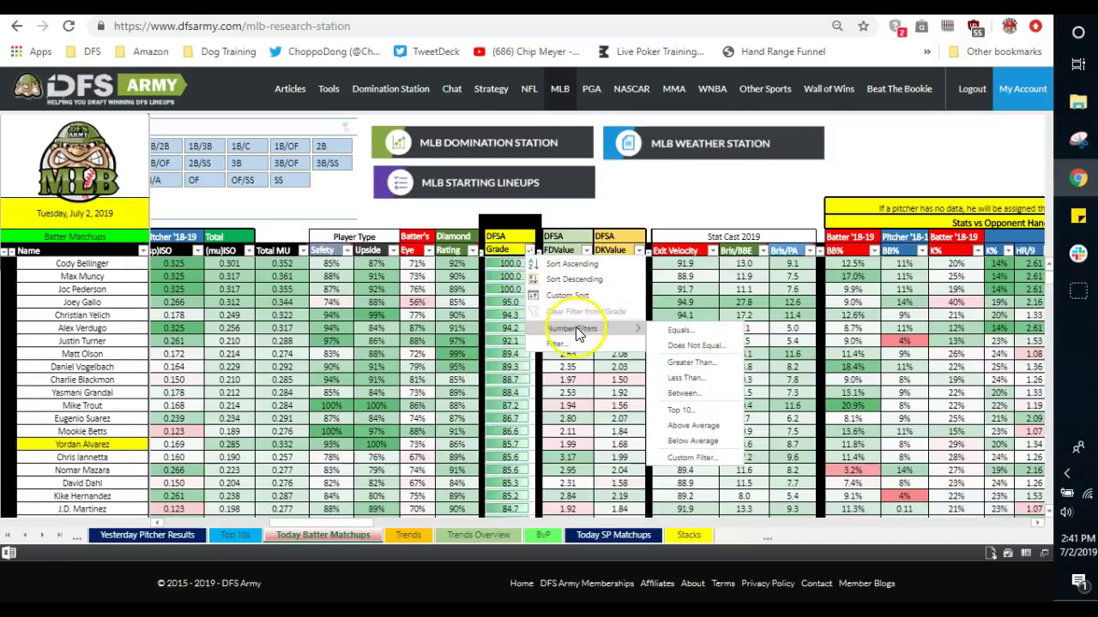
click(681, 363)
text(79.9)
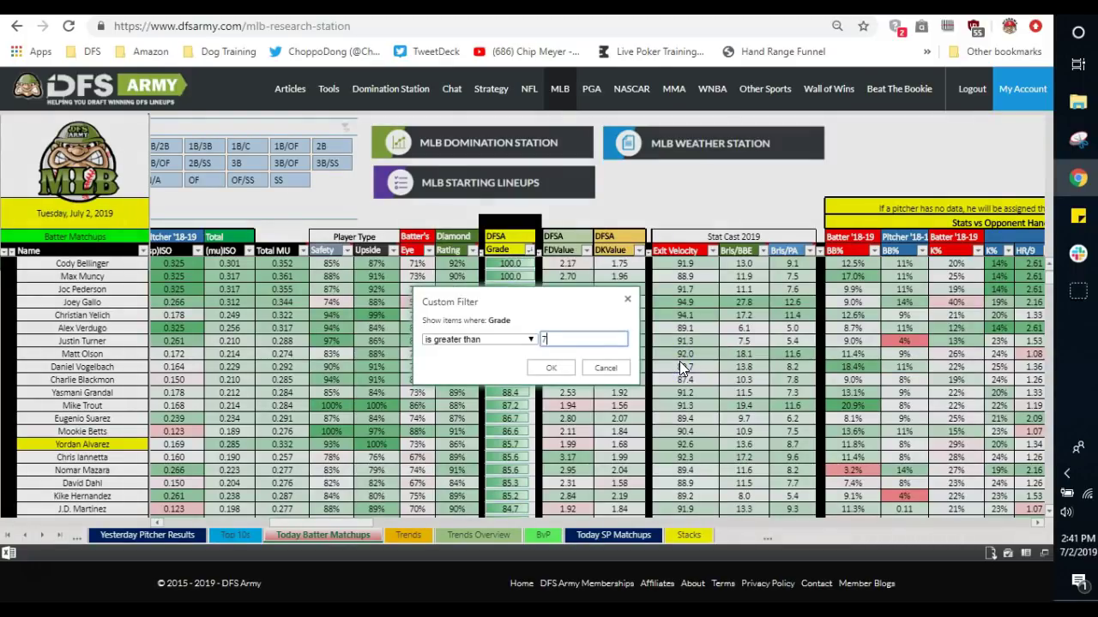
click(553, 368)
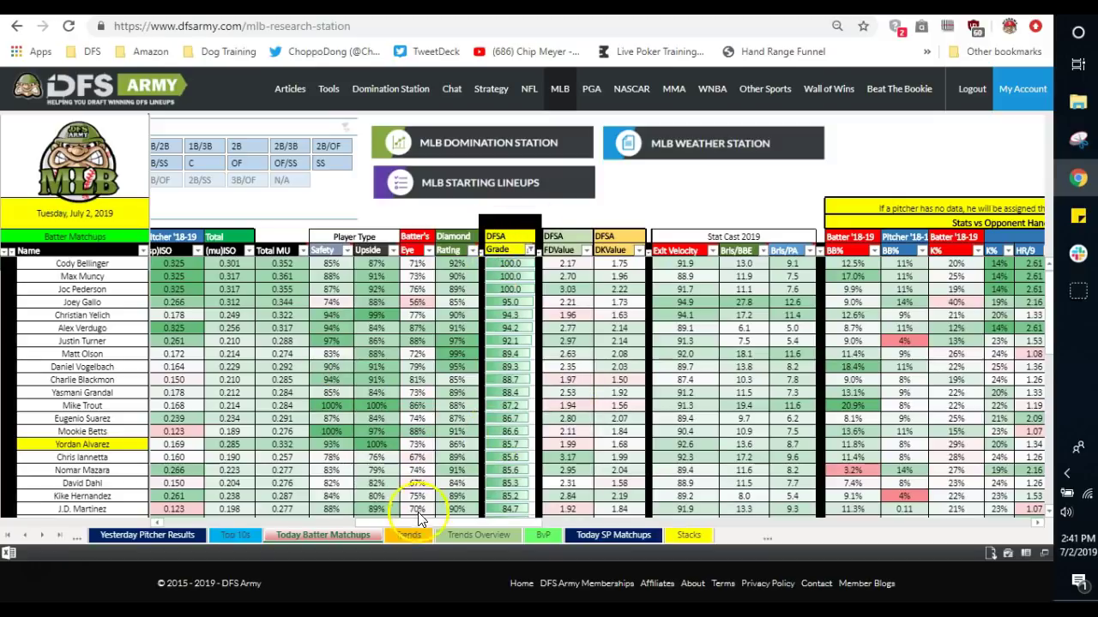
Filter the batters by the 1B and C FanDuel positions and review their matchup stats and grades
drag(413, 527, 284, 521)
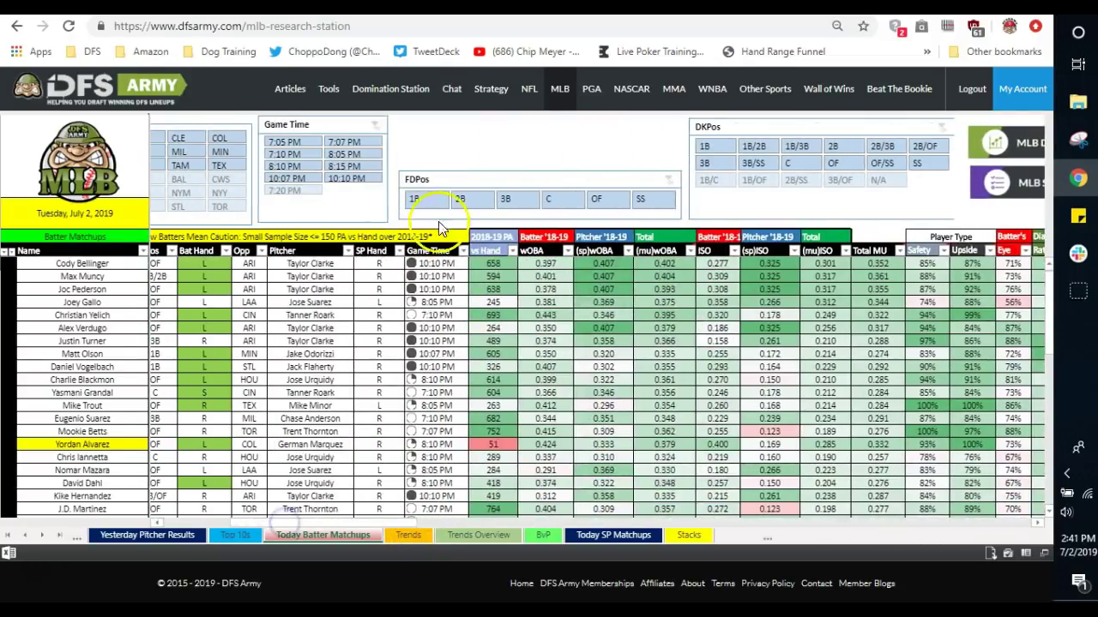
click(427, 198)
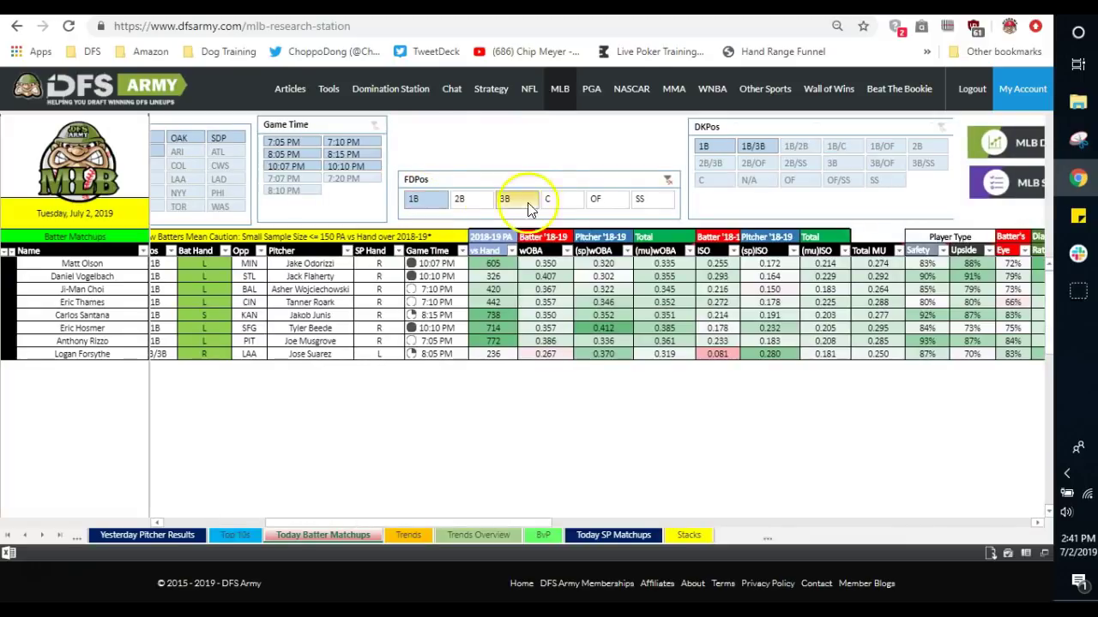
click(566, 205)
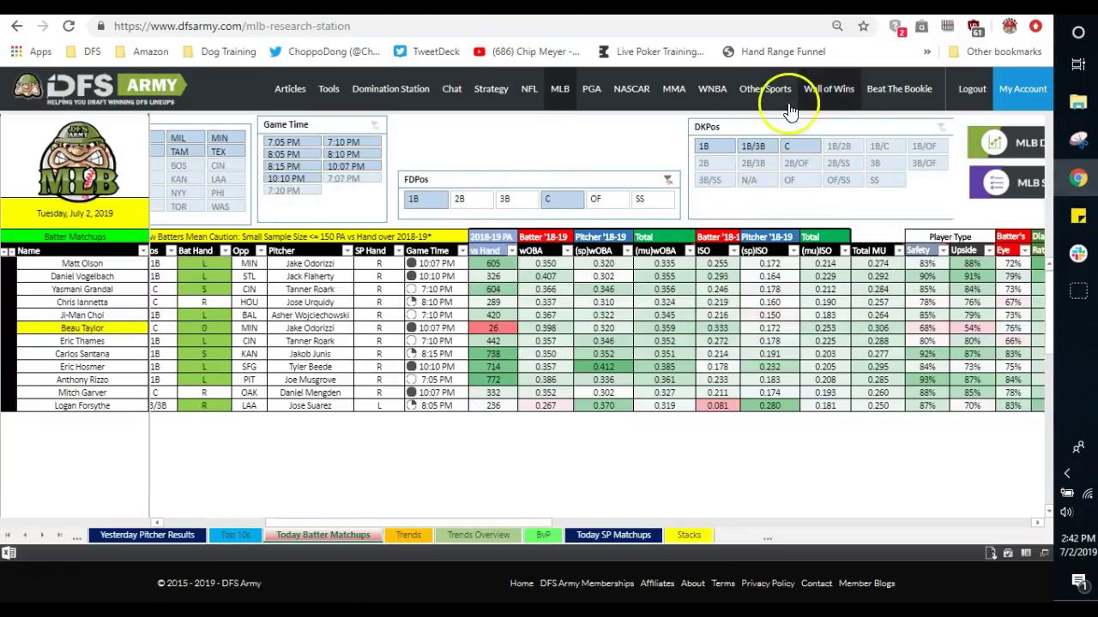
click(564, 178)
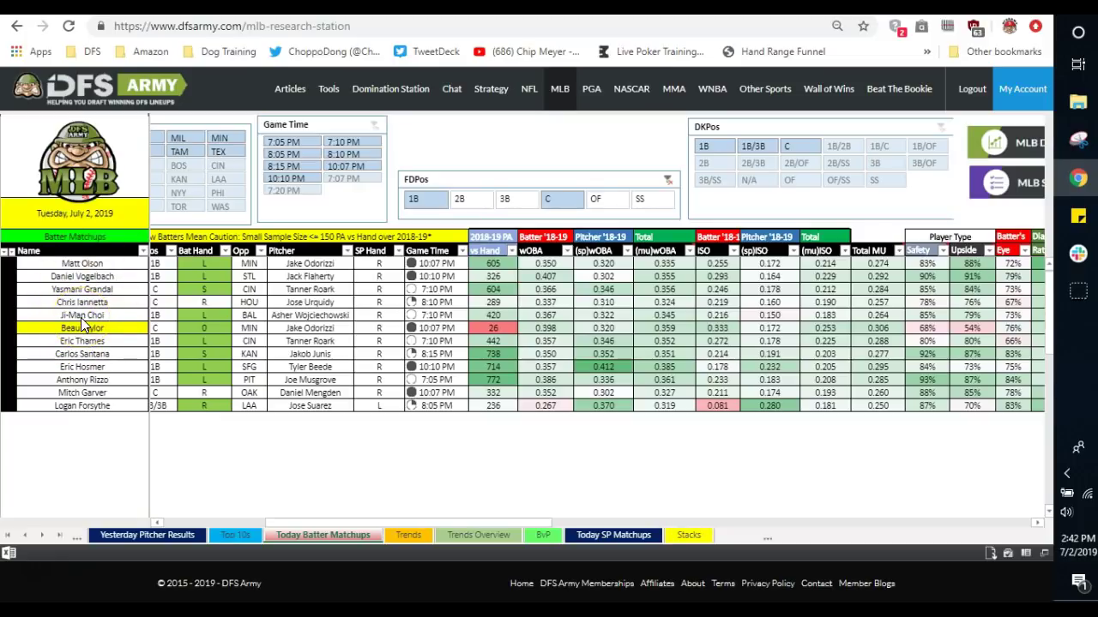
drag(276, 521, 354, 523)
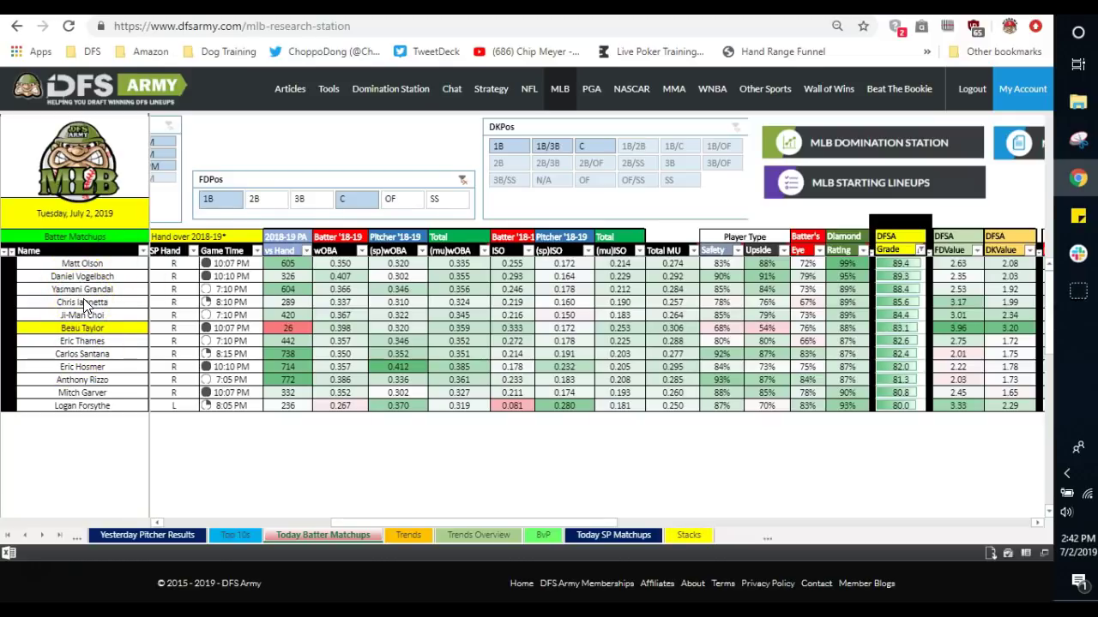
Switch the FDPos filter to 2B, restore 1B and C, and review those batters' salaries and opposing pitchers
click(275, 199)
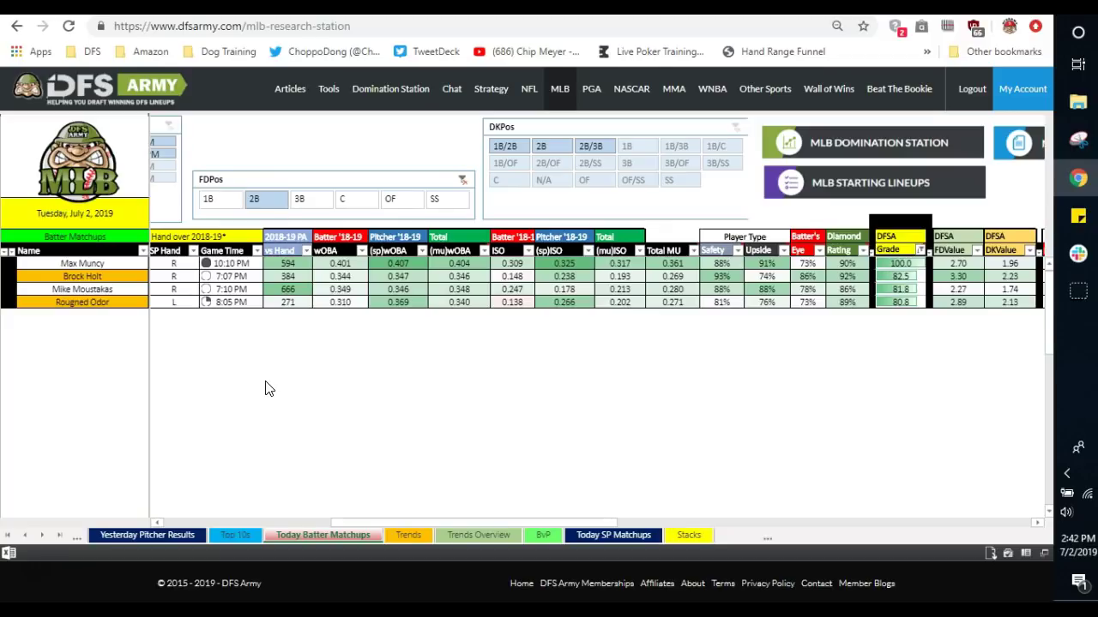
click(229, 201)
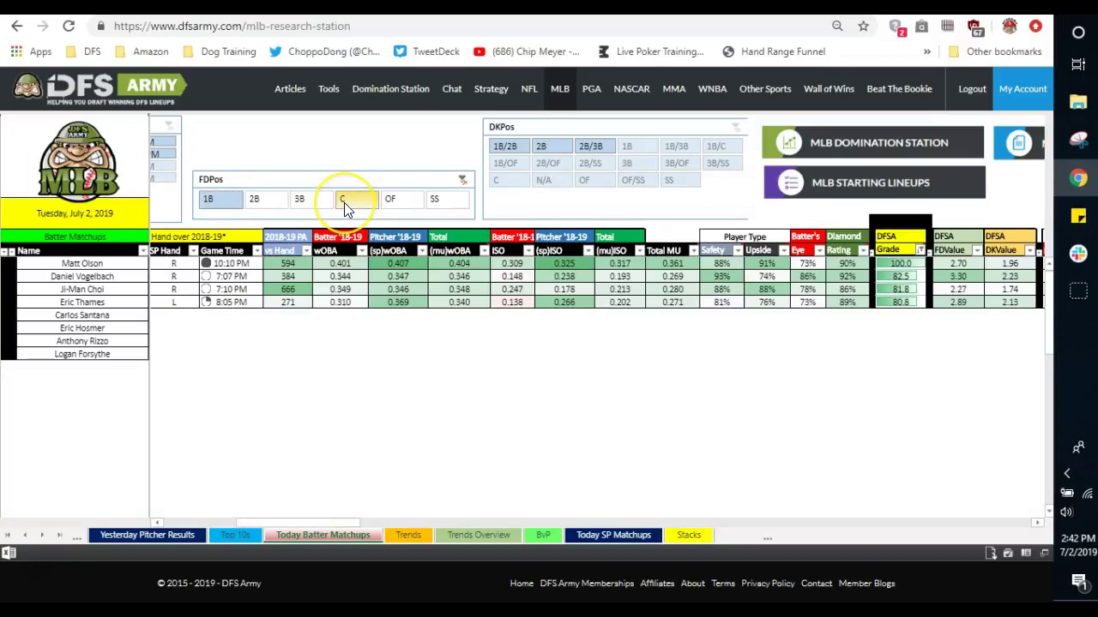
ctrl+click(344, 200)
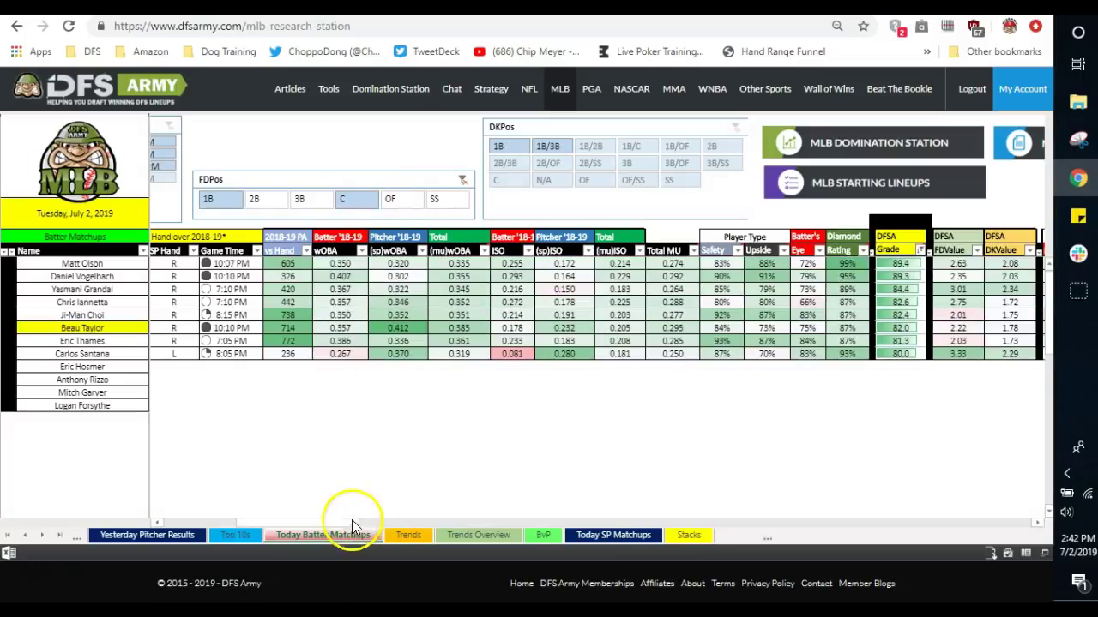
drag(348, 523, 238, 525)
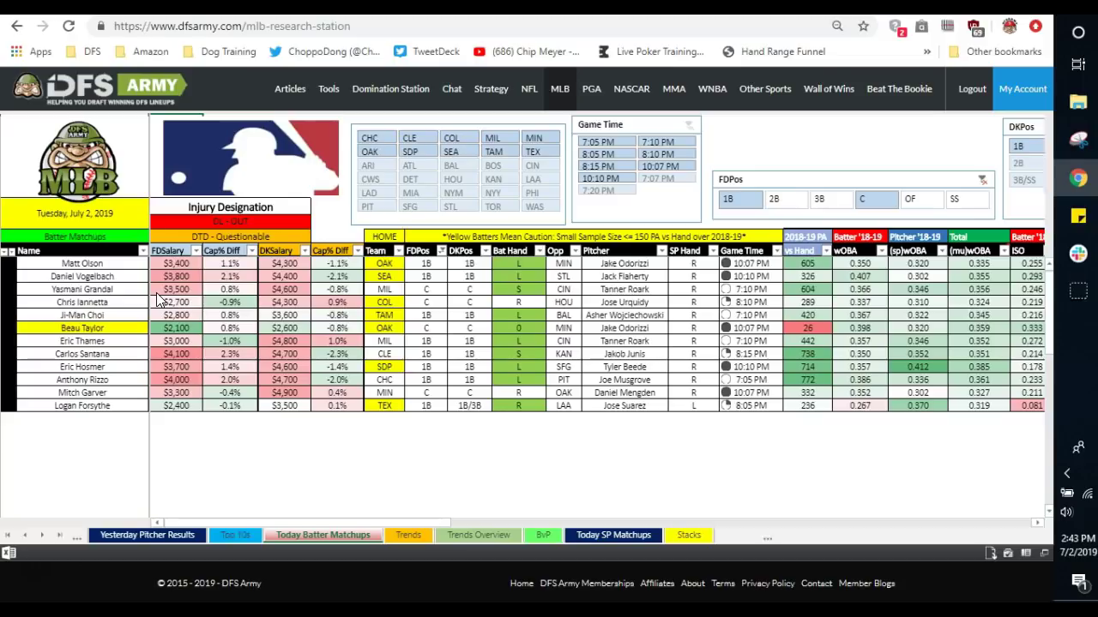
click(464, 394)
Filter the batters by FDPos 2B and review their grades, value ratings and salaries
click(803, 198)
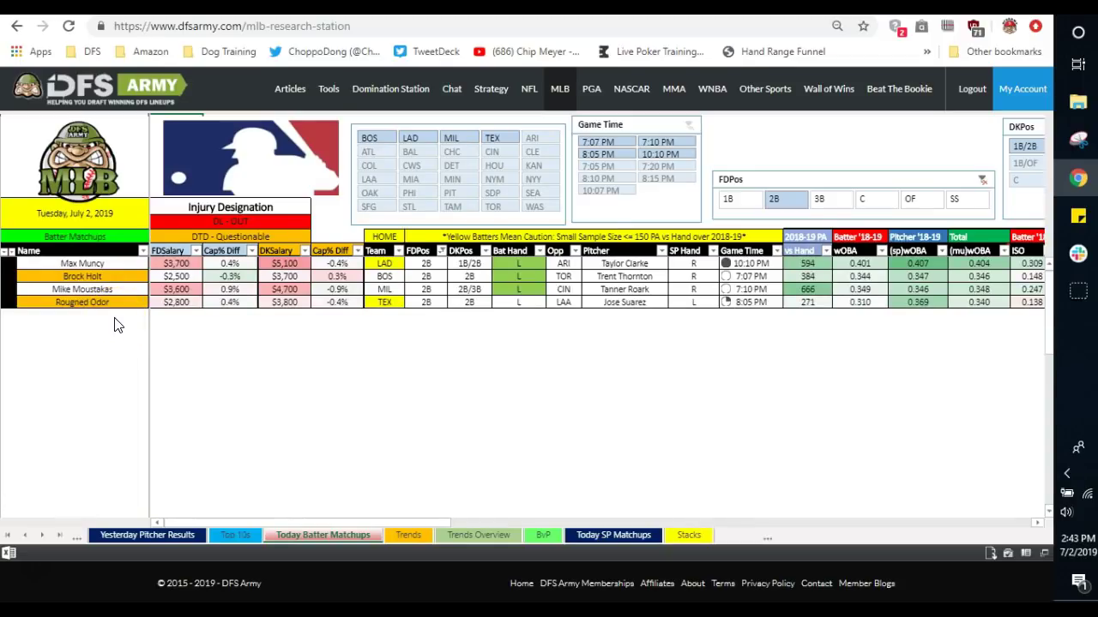
drag(370, 529, 585, 526)
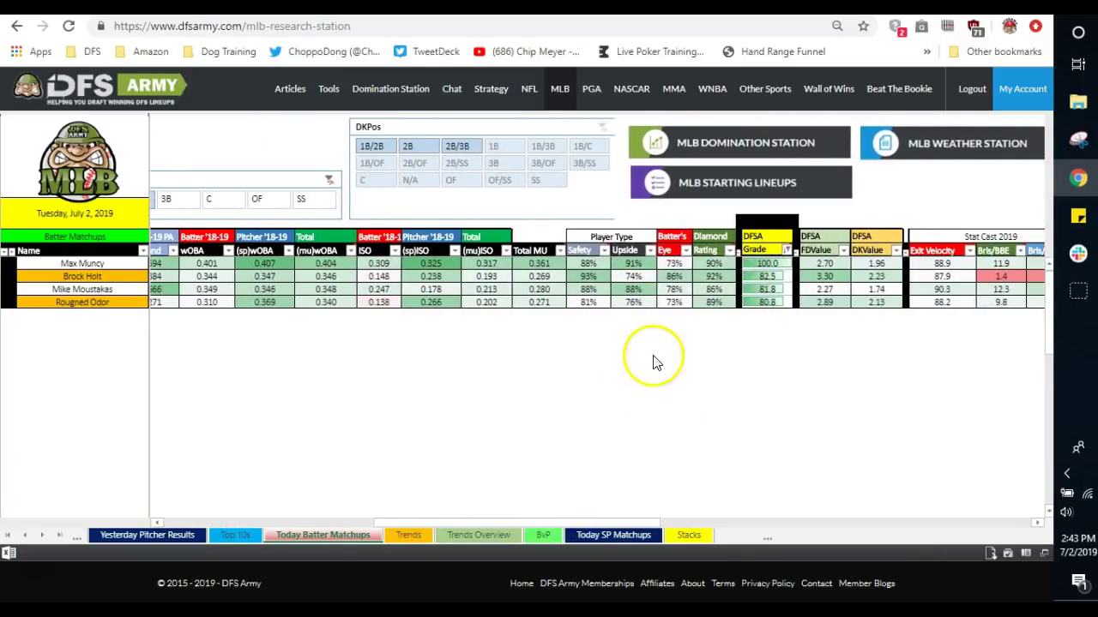
drag(526, 520, 260, 479)
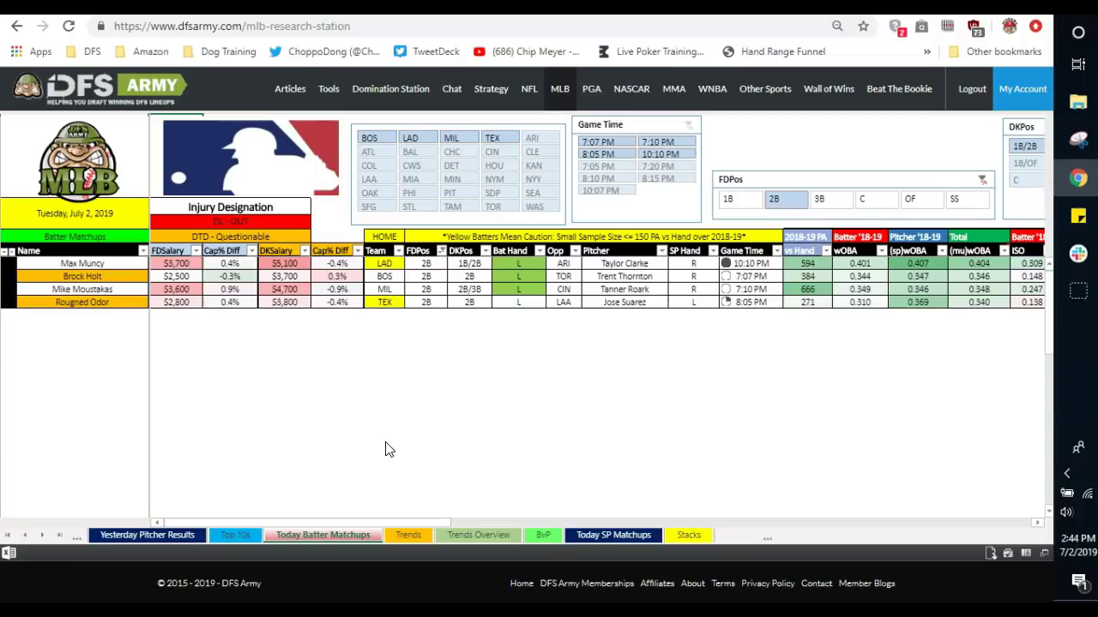
Filter the batters by FDPos 3B and compare their grades, matchup stats and salaries
click(819, 199)
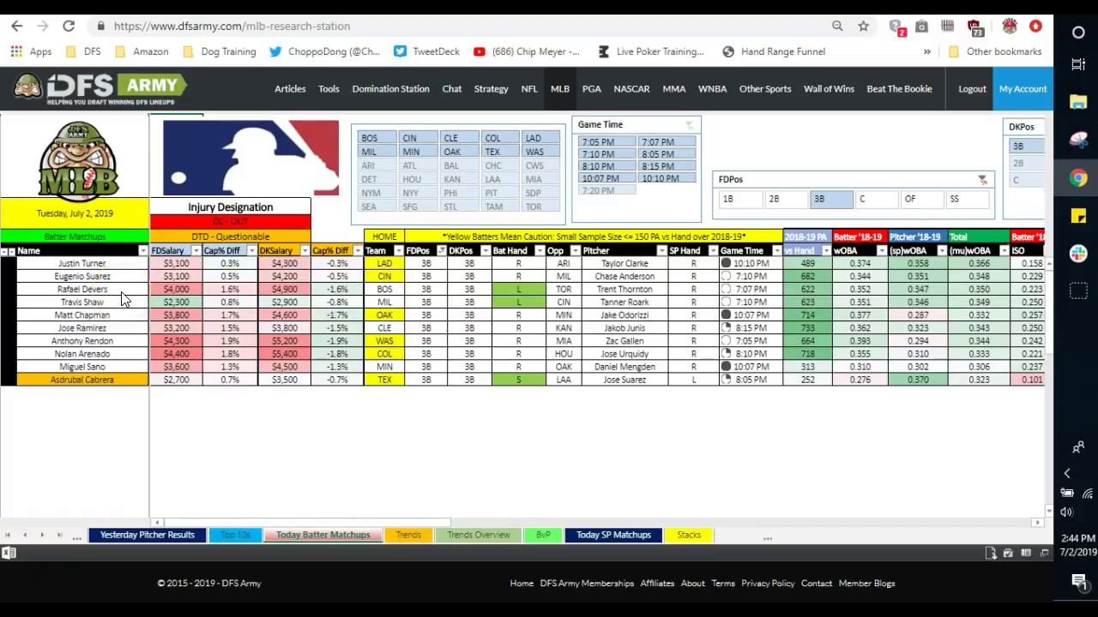
click(356, 525)
drag(356, 525, 485, 524)
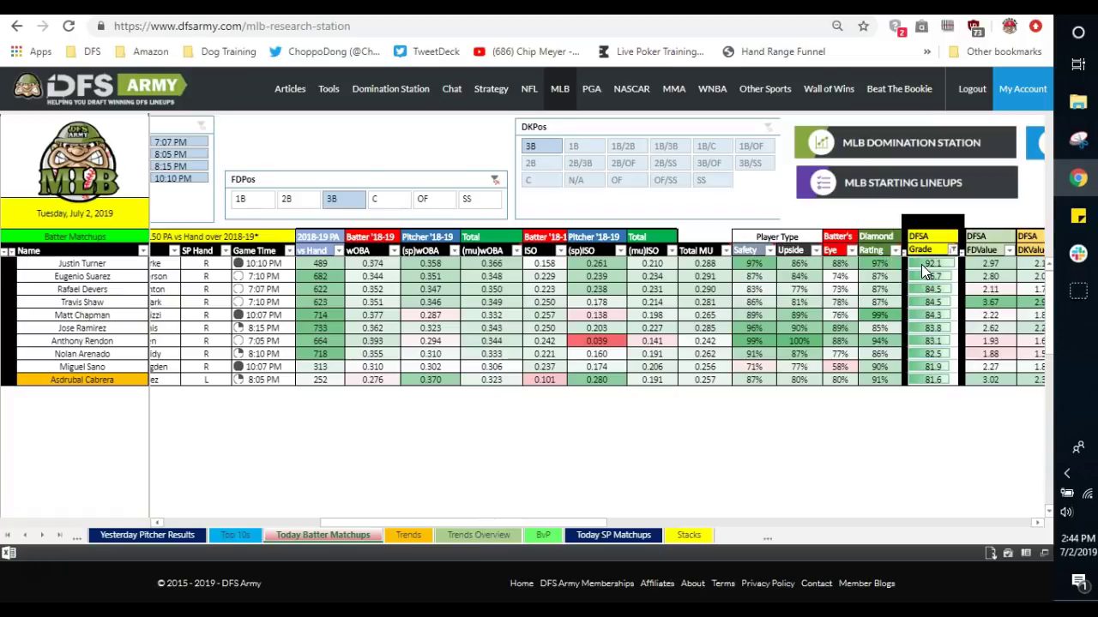
click(418, 391)
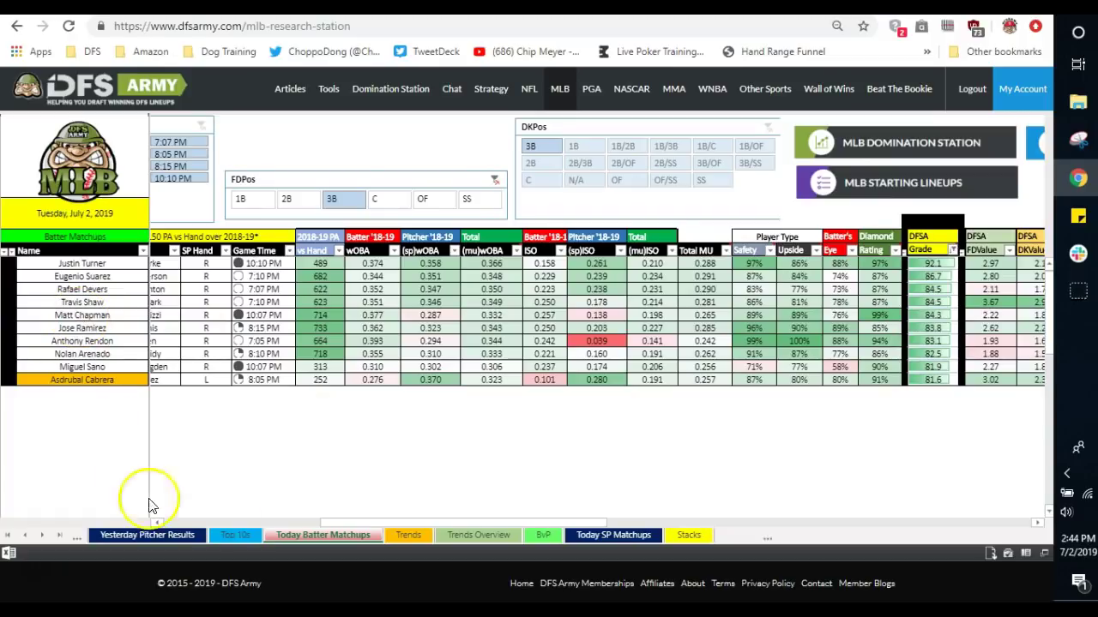
drag(331, 521, 162, 521)
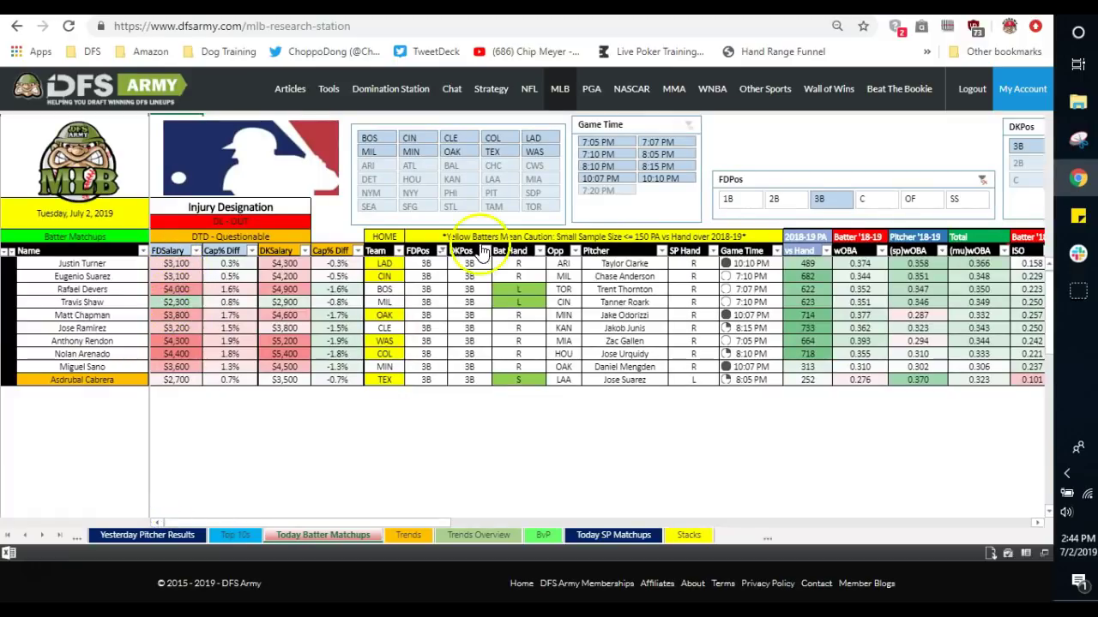
Filter the batters by FDPos SS and, separately, by OF to review each position's matchup stats and grades
click(953, 199)
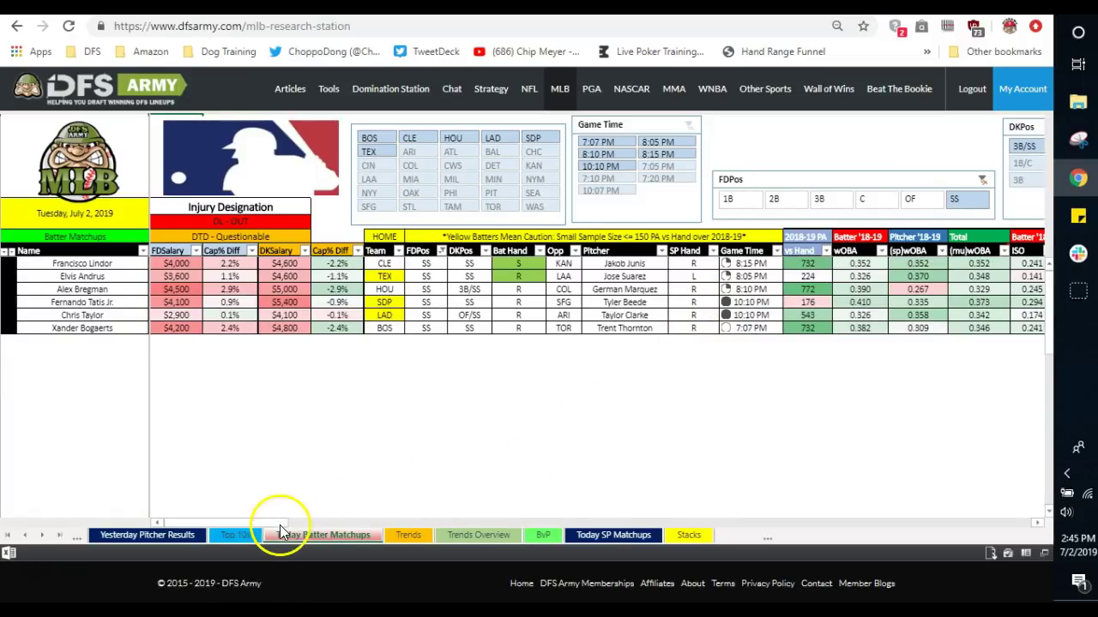
drag(276, 523, 367, 512)
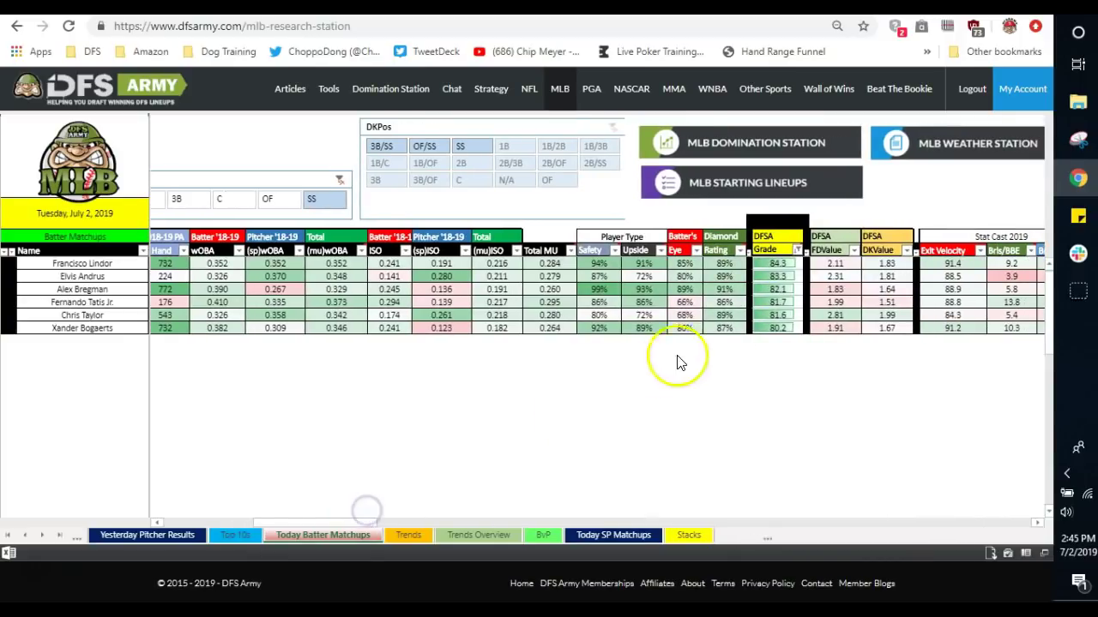
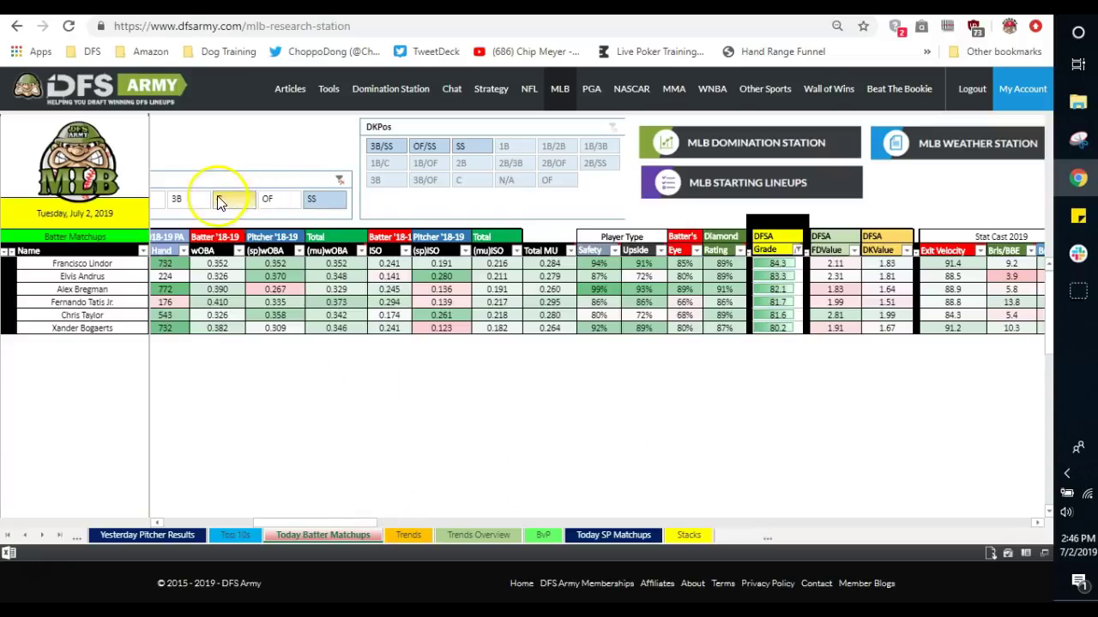
click(272, 198)
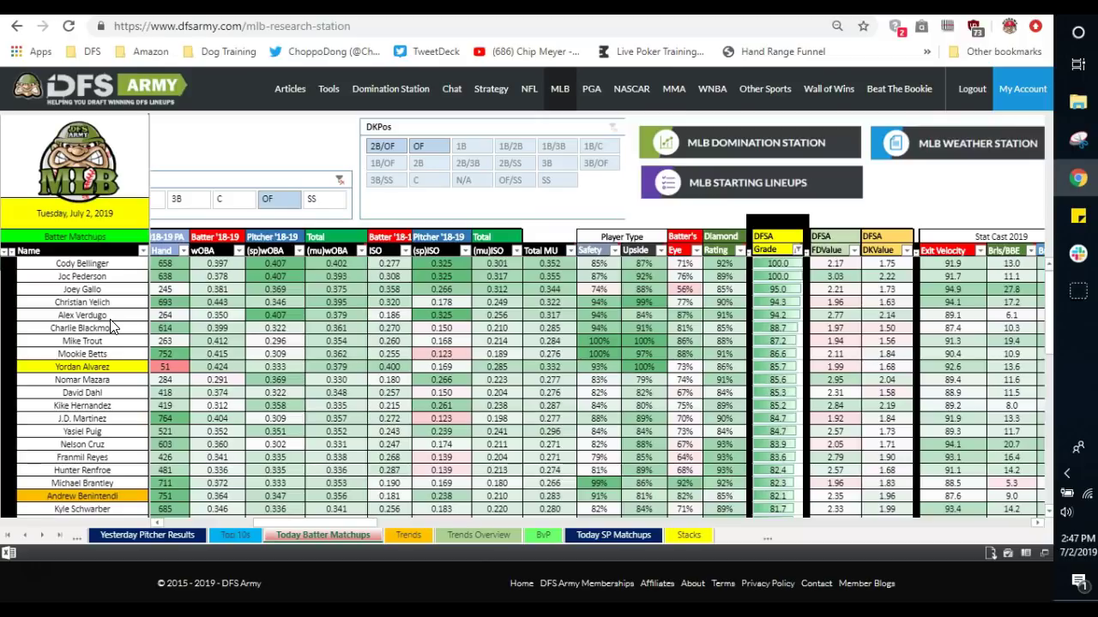
click(93, 266)
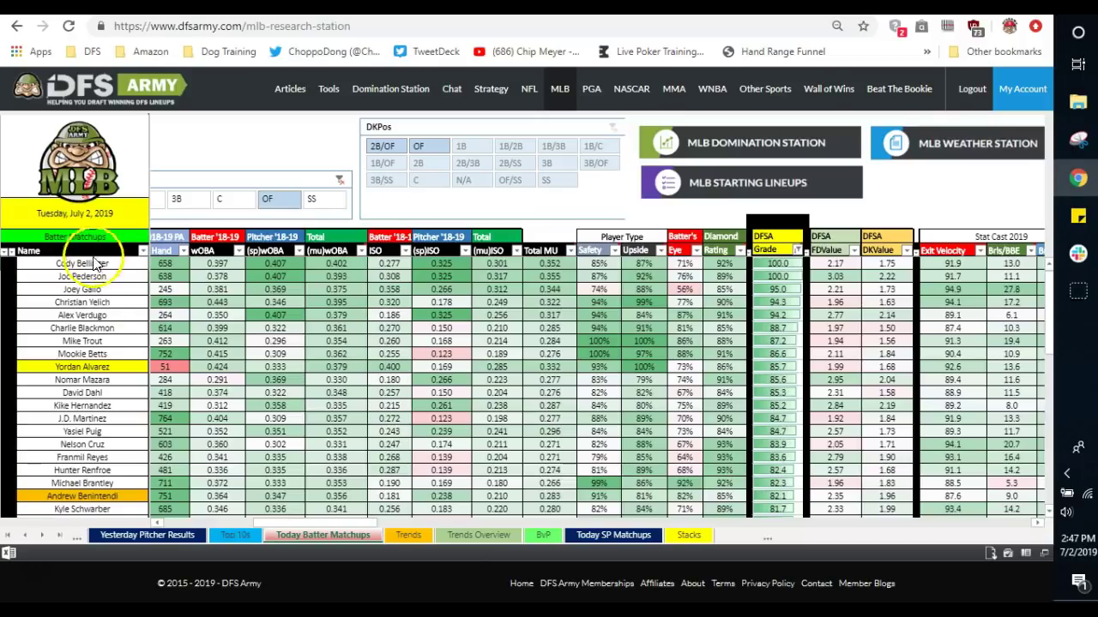
click(262, 257)
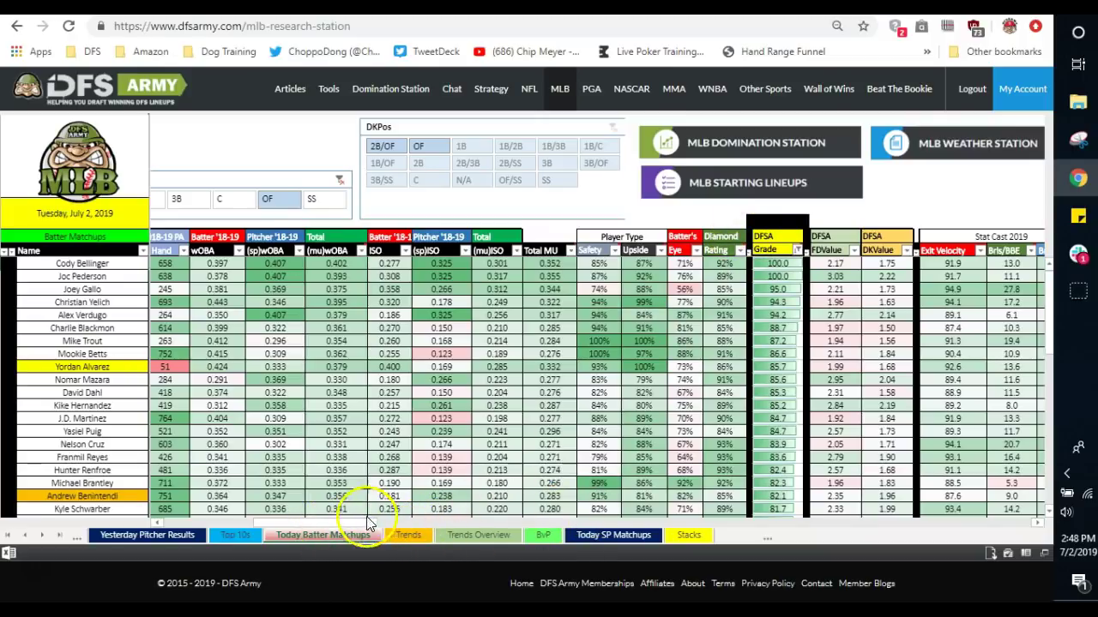
Clear the FDPos filter to list batters of every position
click(279, 204)
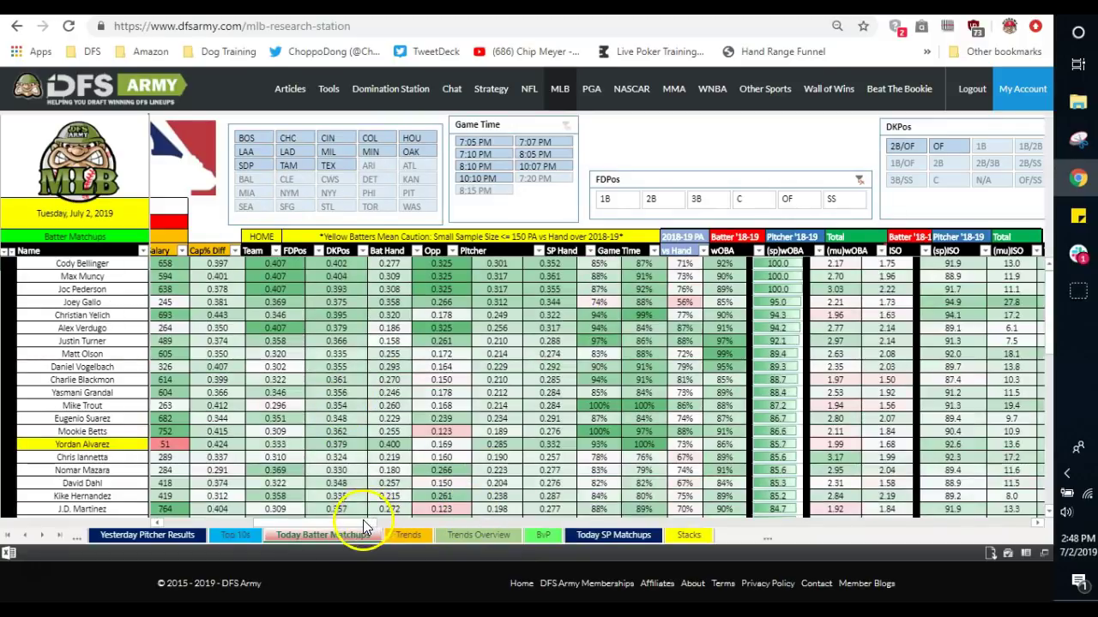
click(247, 534)
click(238, 533)
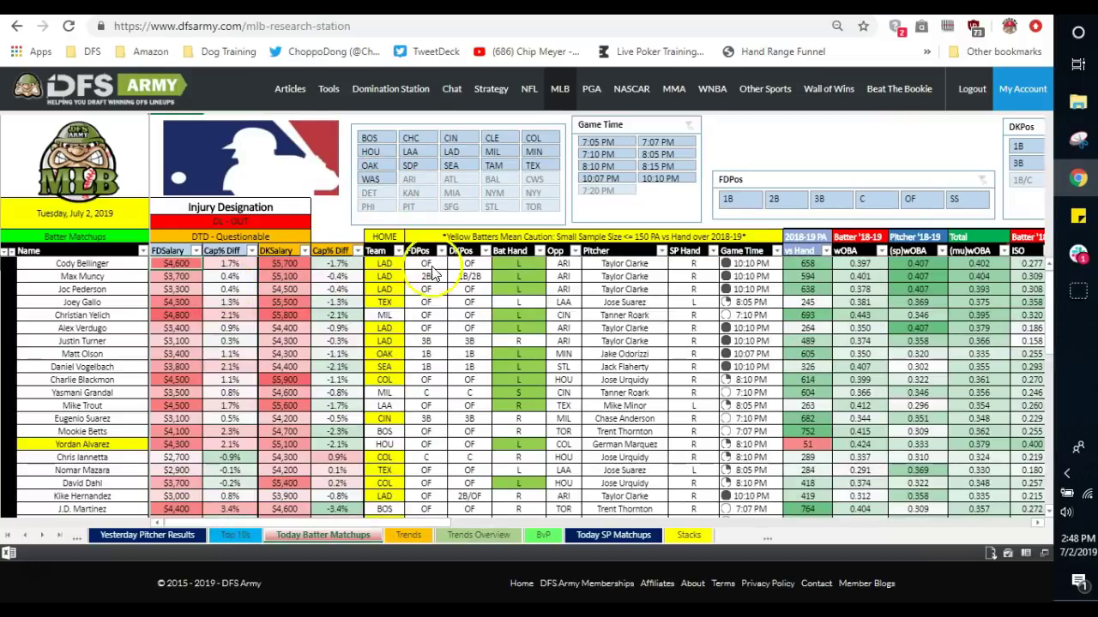
Sort the batter matchups by the pitchers' (sp)ISO in descending order
click(426, 522)
drag(426, 521, 478, 522)
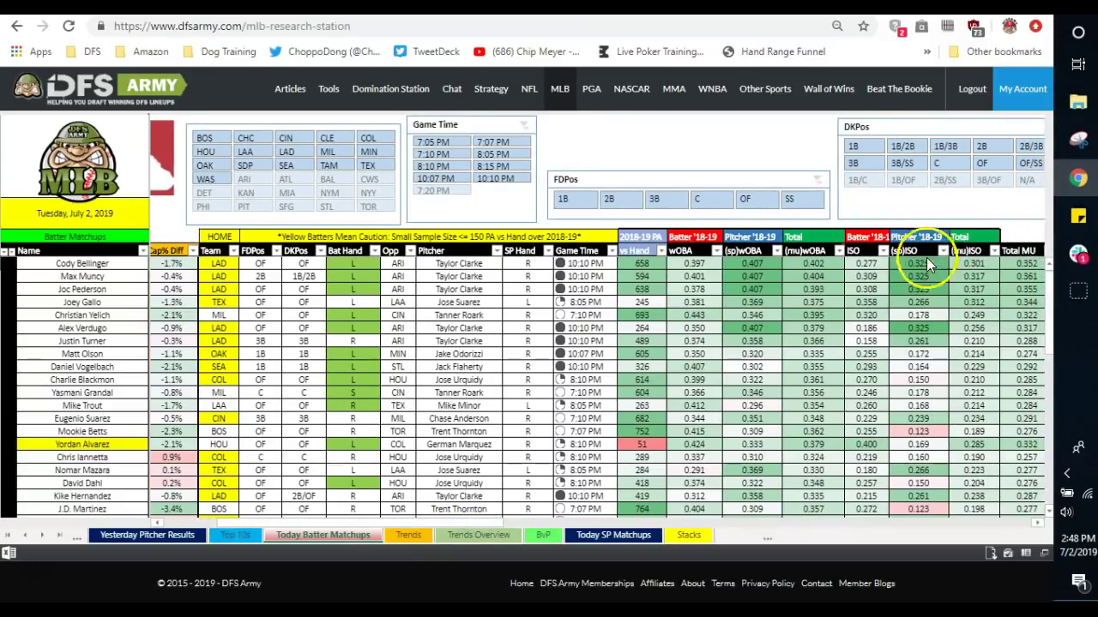
click(942, 251)
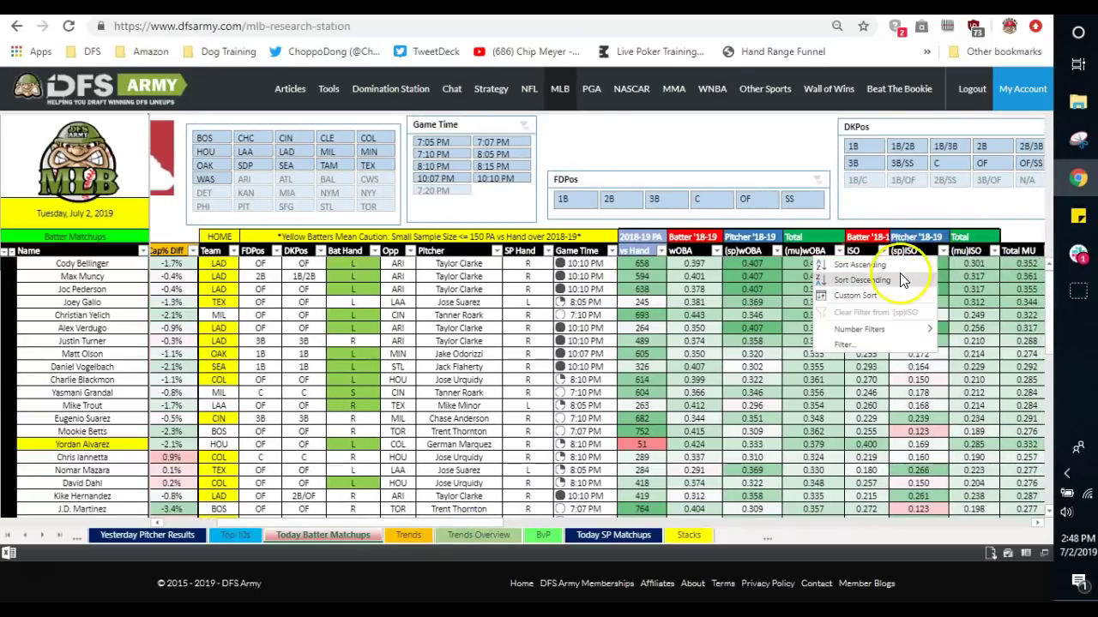
click(862, 280)
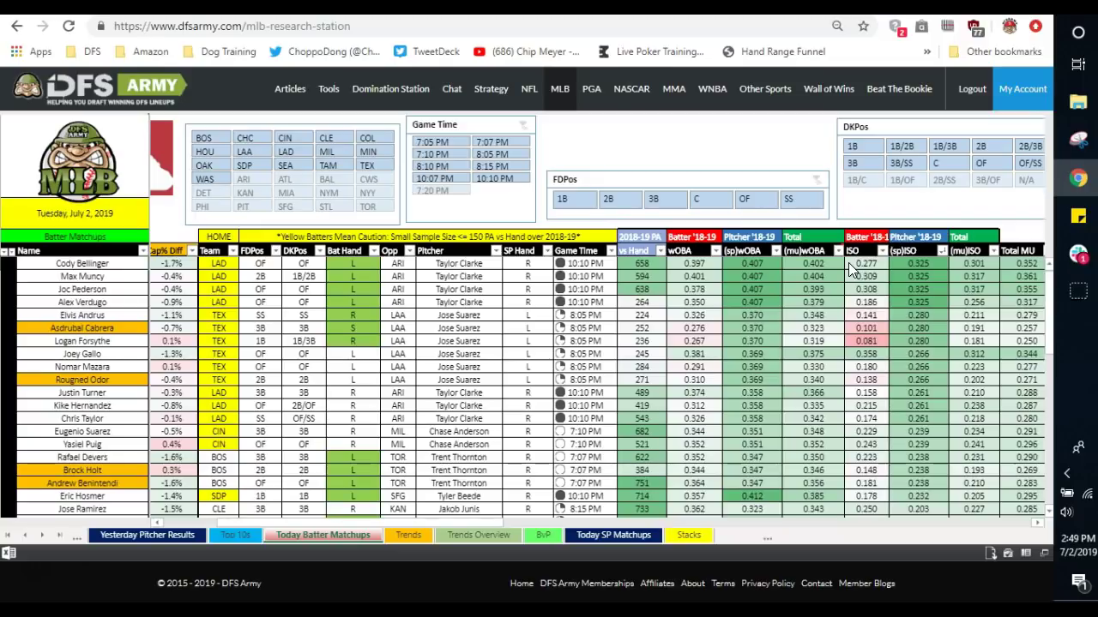
Review the batter matchups further down the list sorted by the pitchers' (sp)ISO
click(855, 292)
scroll(892, 395, down, 2)
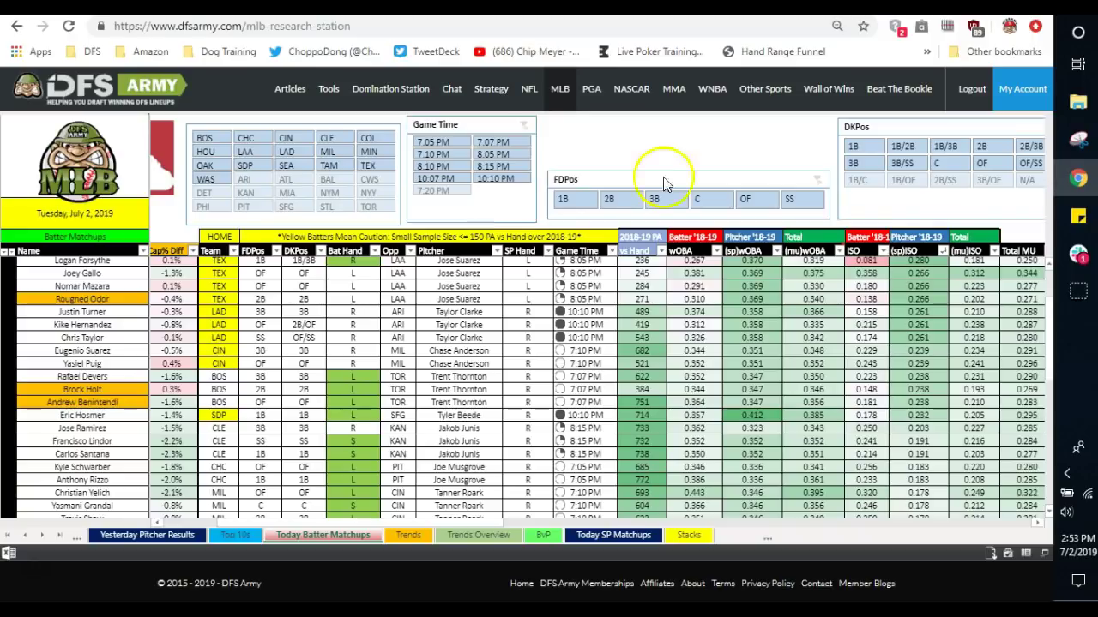
Open FanDuel in a new browser tab and show its MLB contests
key(ctrl+t)
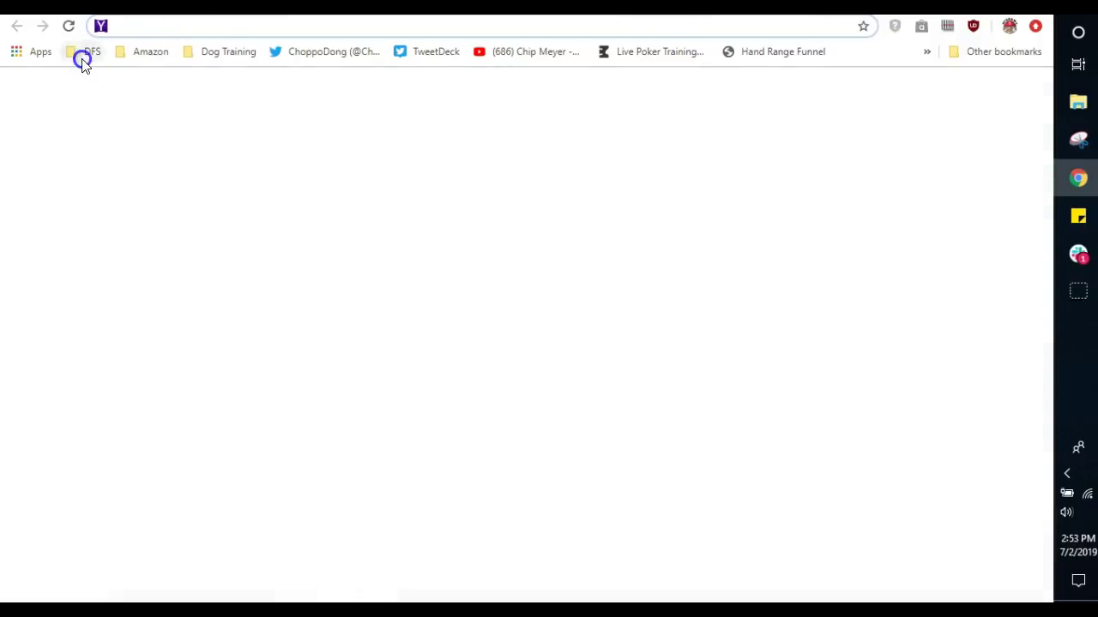
click(86, 52)
click(128, 430)
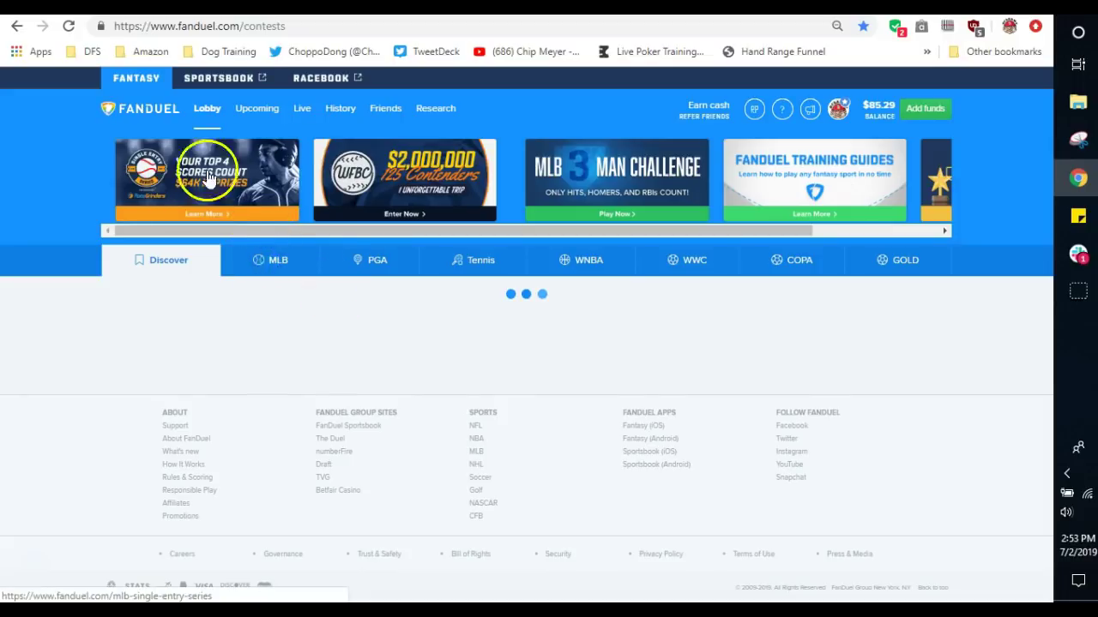
click(277, 263)
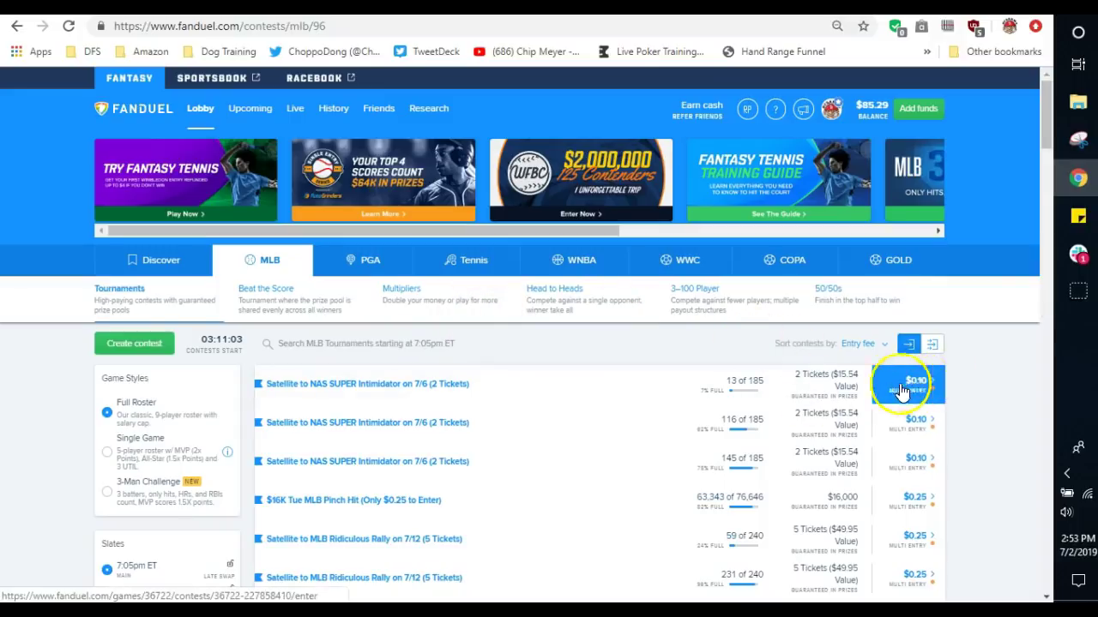
Browse the 7:05pm ET tournaments and open the lineup builder for a $0.10 Satellite to NAS SUPER Intimidator on 7/6 contest
scroll(174, 463, down, 3)
scroll(519, 355, up, 1)
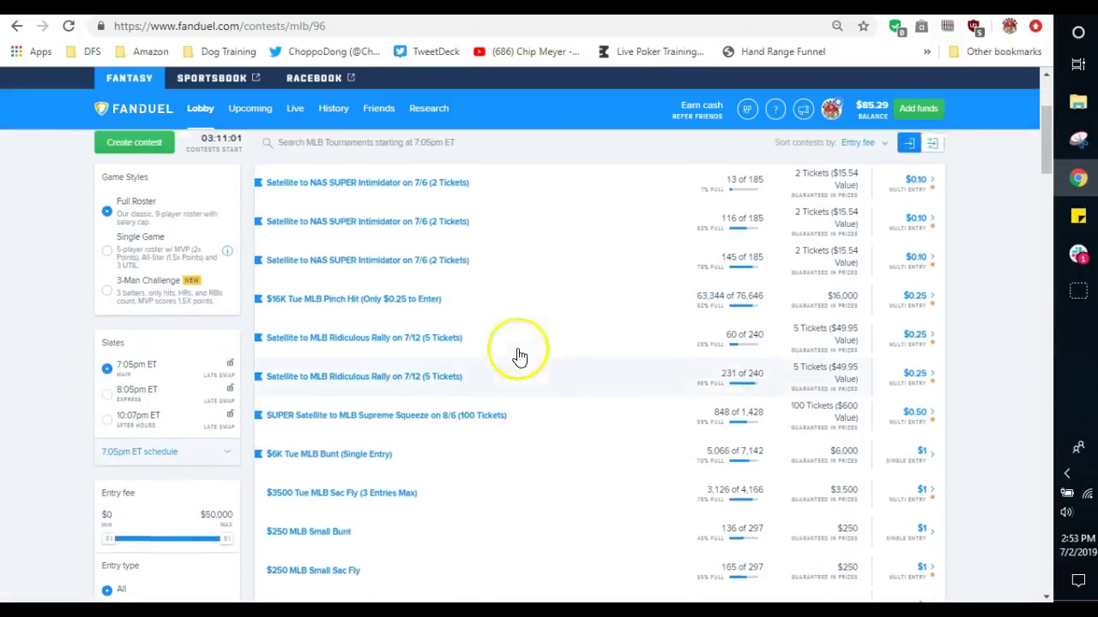
click(897, 227)
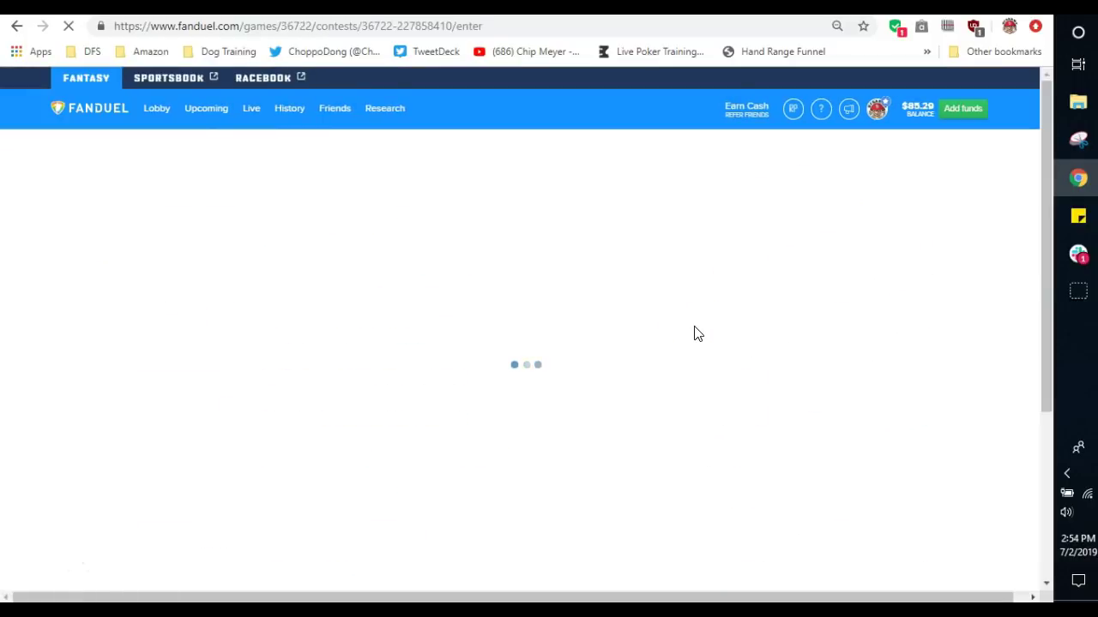
click(668, 341)
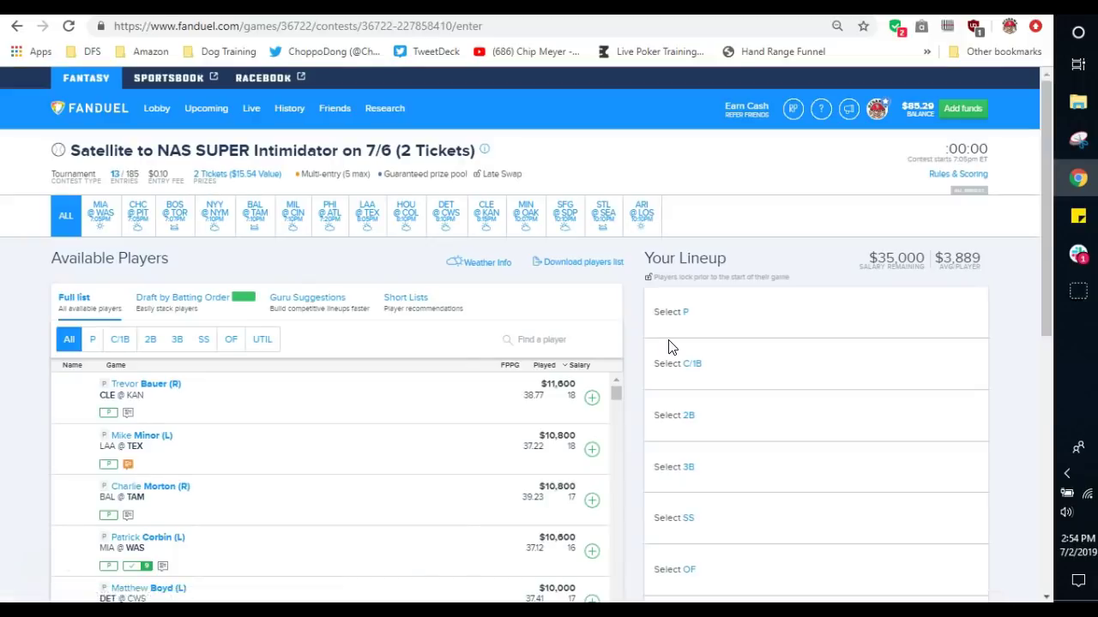
click(668, 353)
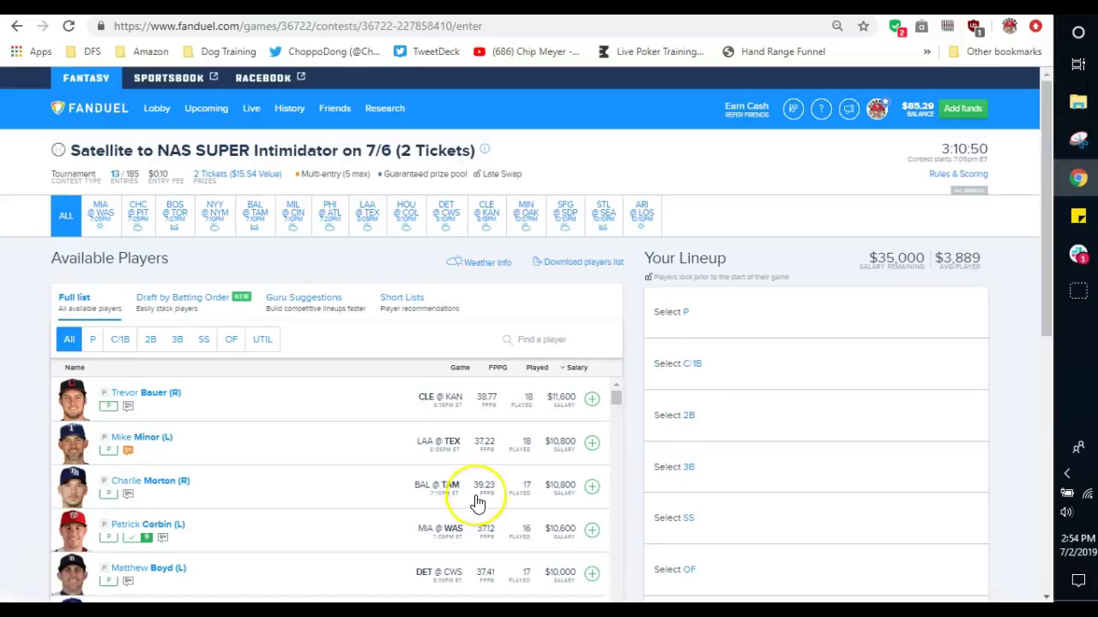
Add Matthew Boyd to the lineup as the pitcher and review his game log
click(593, 533)
click(593, 533)
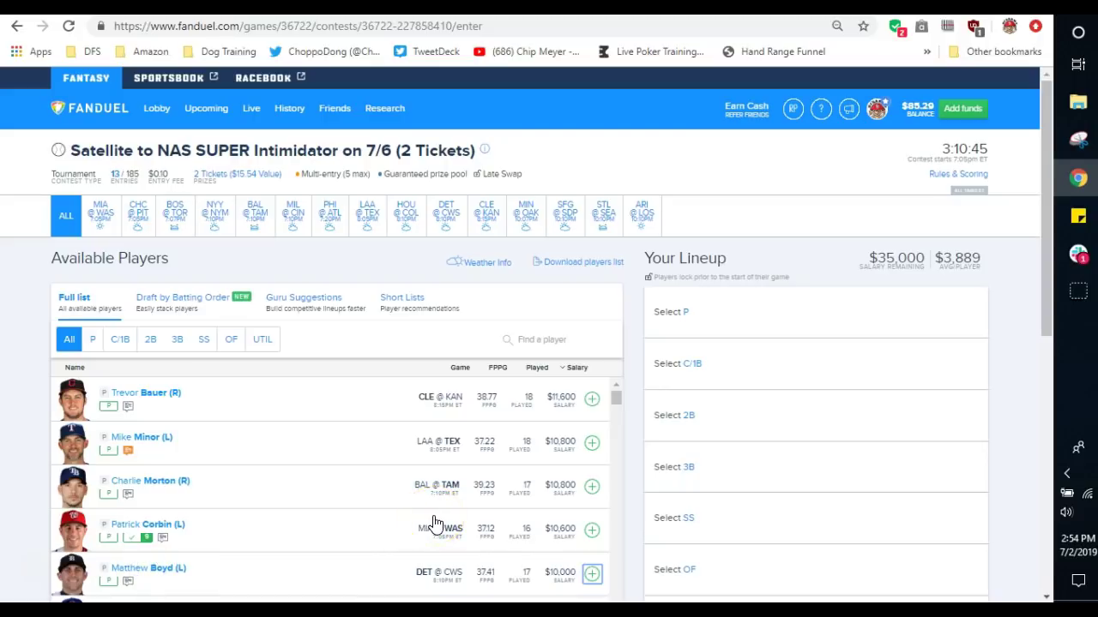
key(Return)
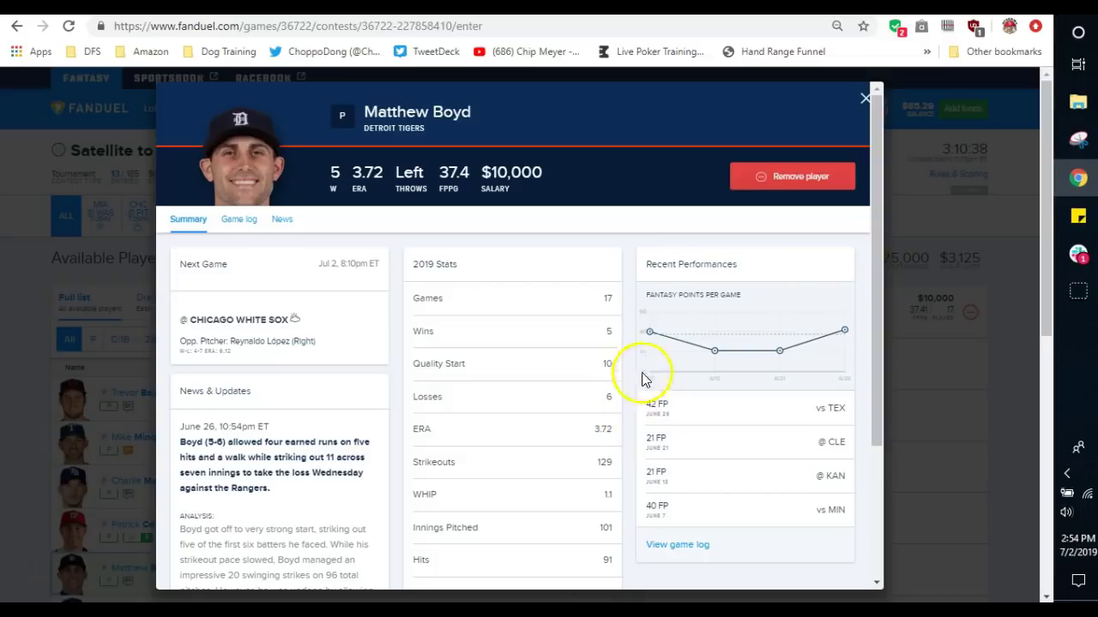
click(241, 219)
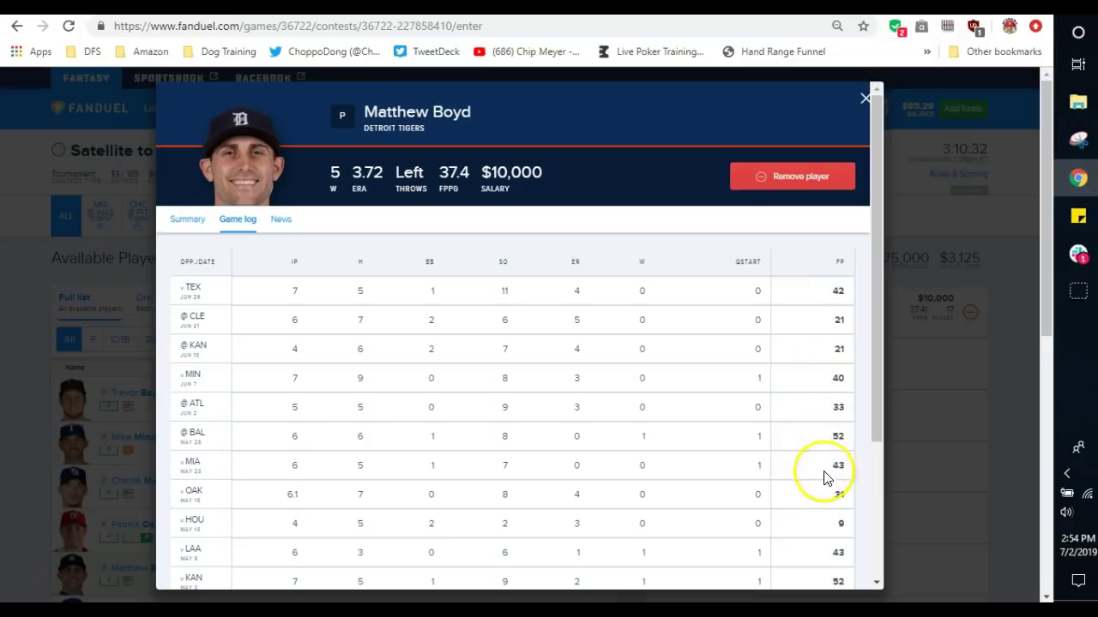
click(864, 102)
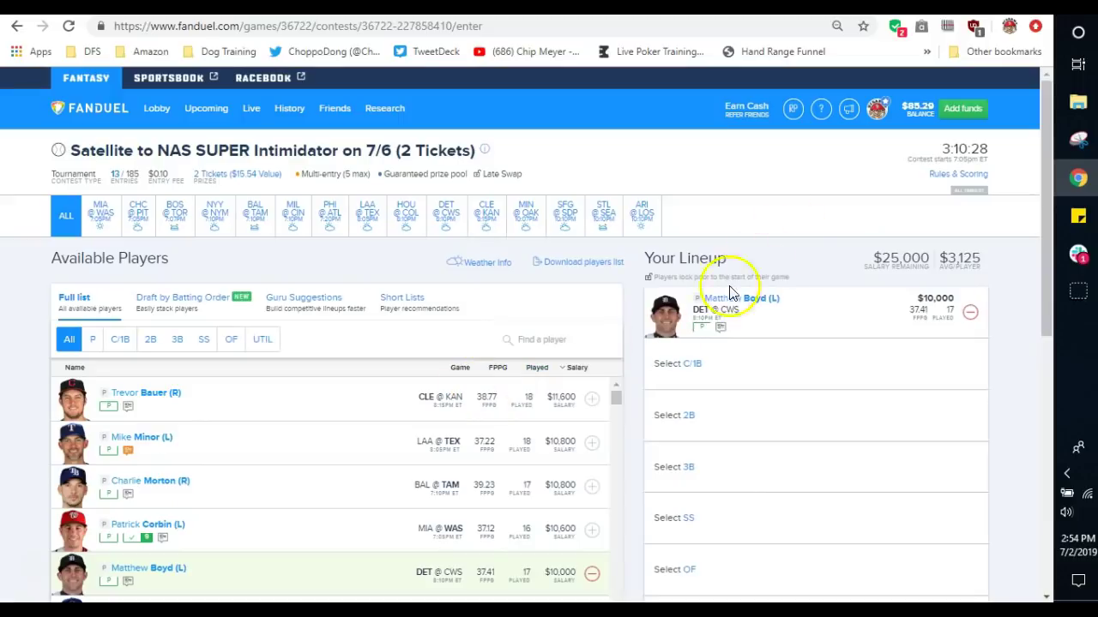